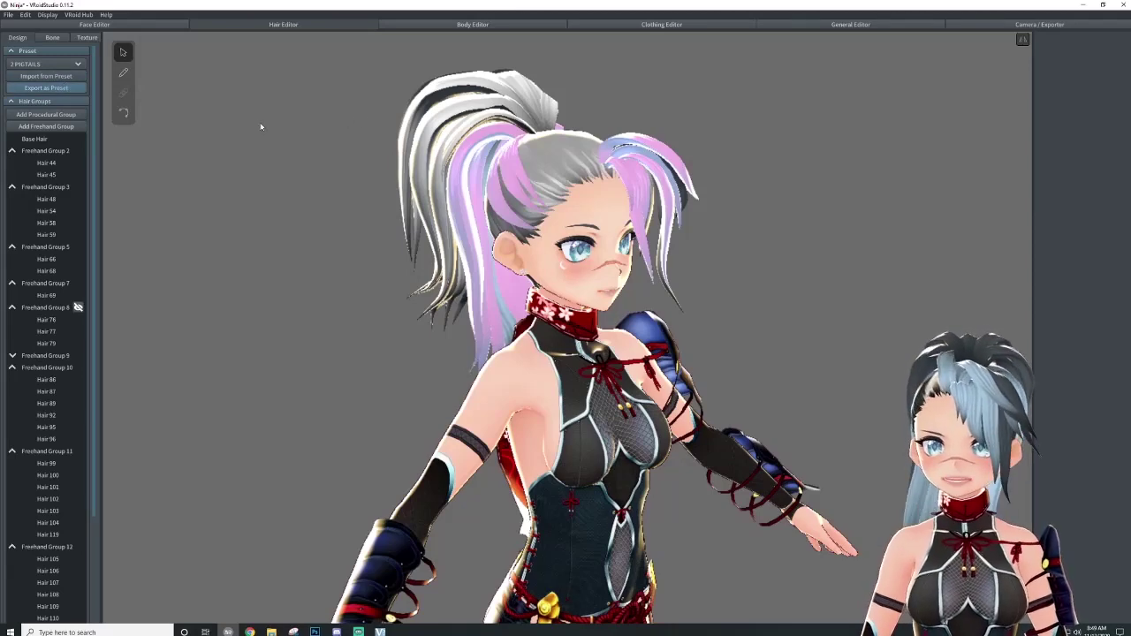
# Put the Preset 23 tall ponytail hair on the avatar, turn it to face front, and bring up hair_presets
pyautogui.click(45, 63)
pyautogui.click(31, 153)
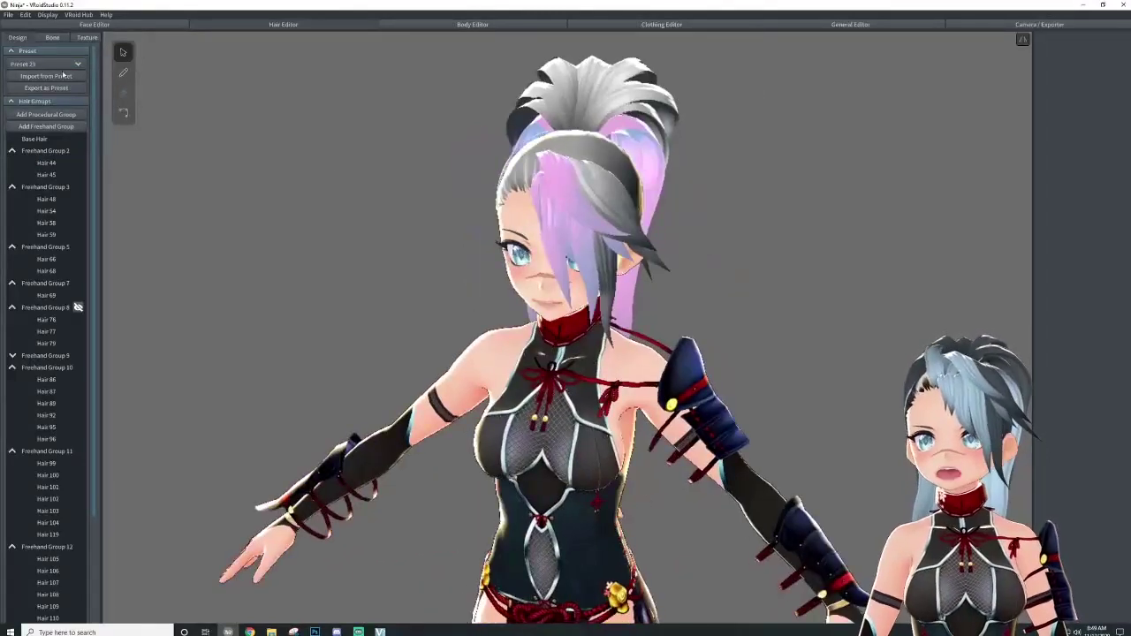
pyautogui.click(45, 65)
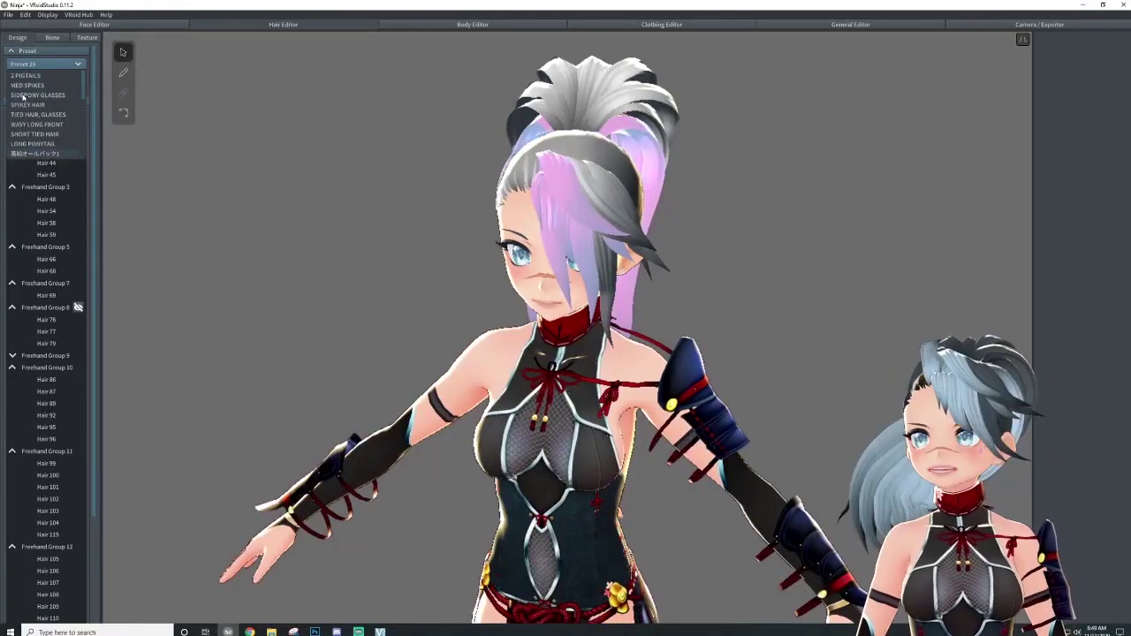
pyautogui.click(35, 141)
pyautogui.moveTo(533, 177); pyautogui.dragTo(305, 423, button='right')
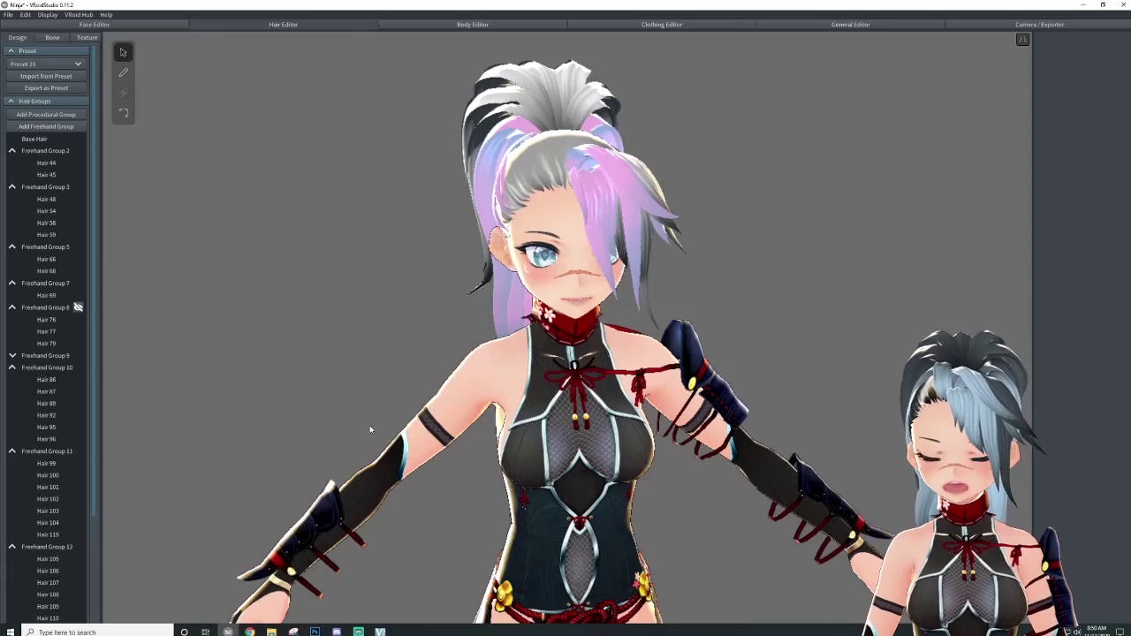
pyautogui.click(271, 632)
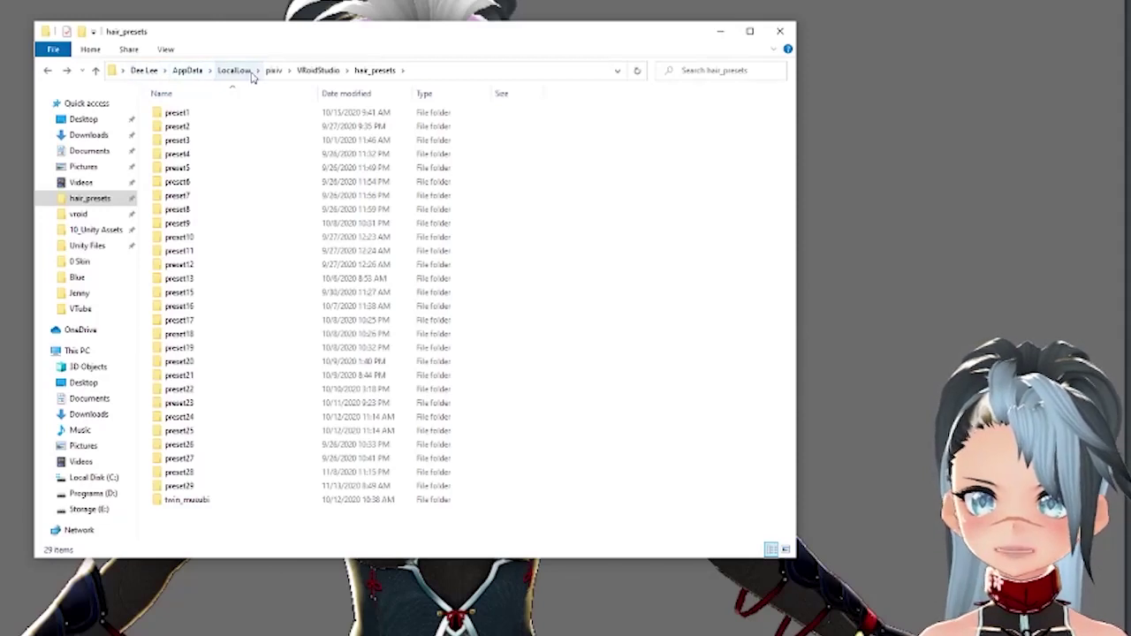
pyautogui.click(235, 71)
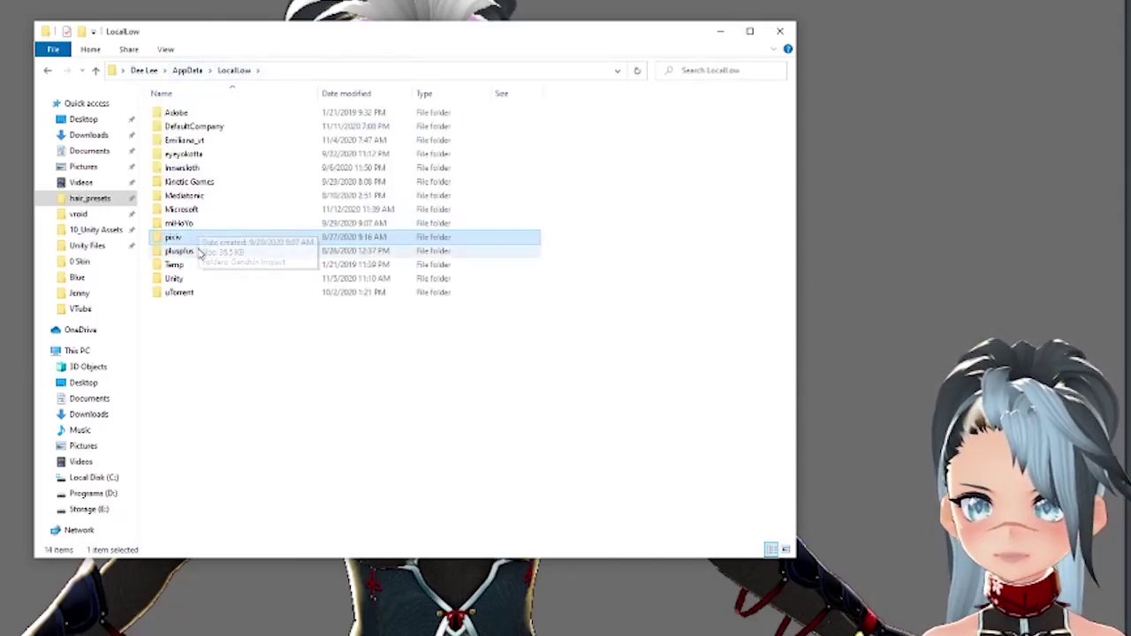
pyautogui.doubleClick(209, 241)
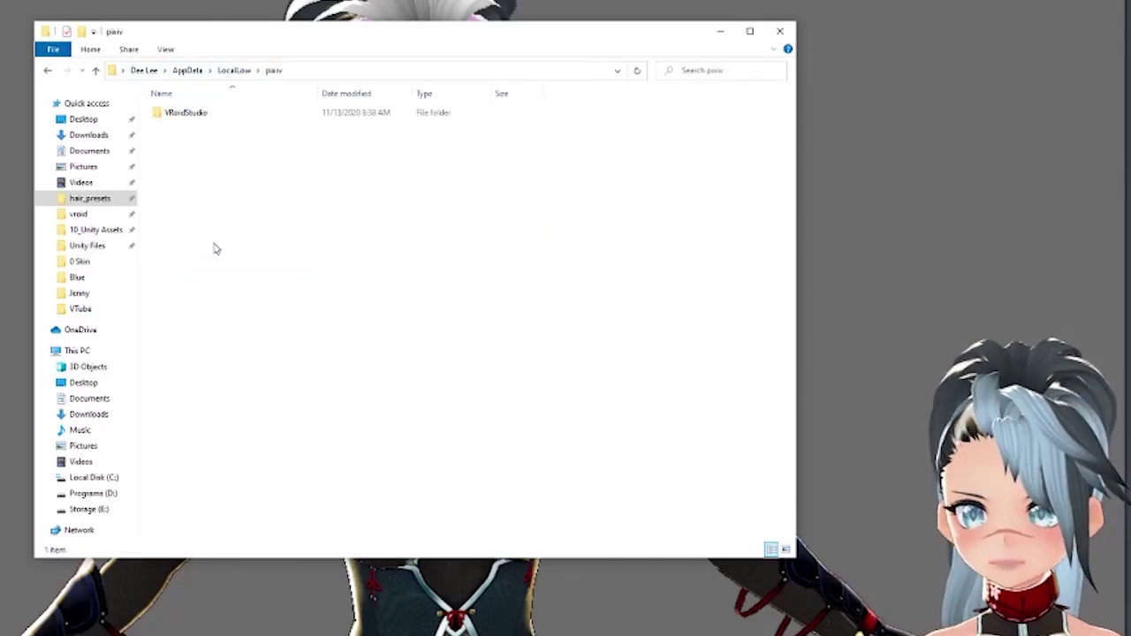
pyautogui.doubleClick(196, 113)
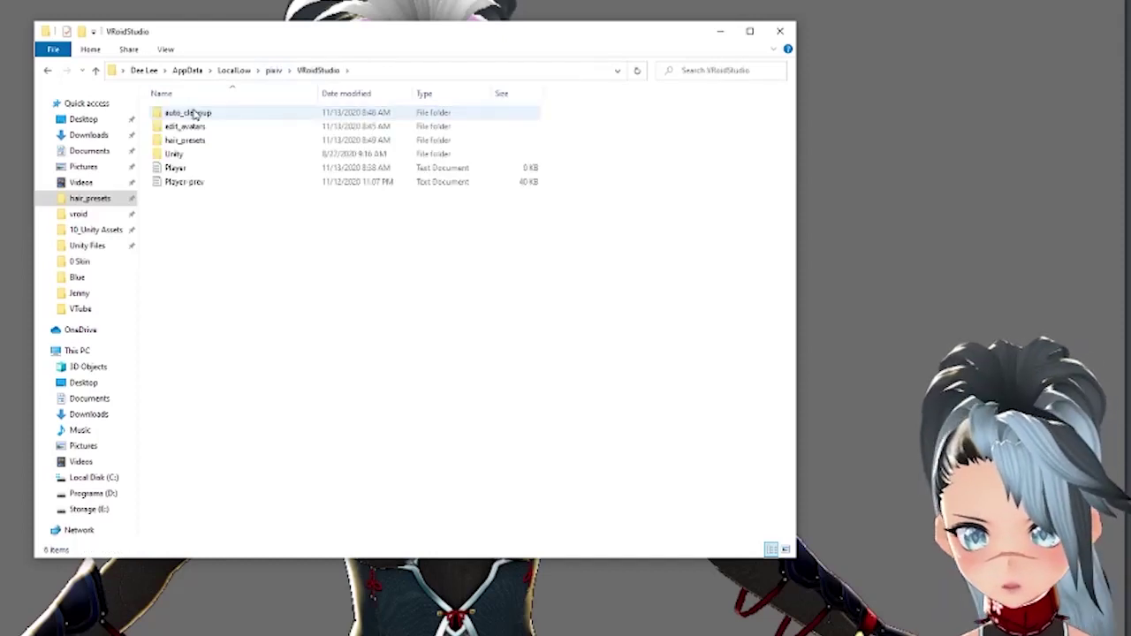
pyautogui.doubleClick(259, 146)
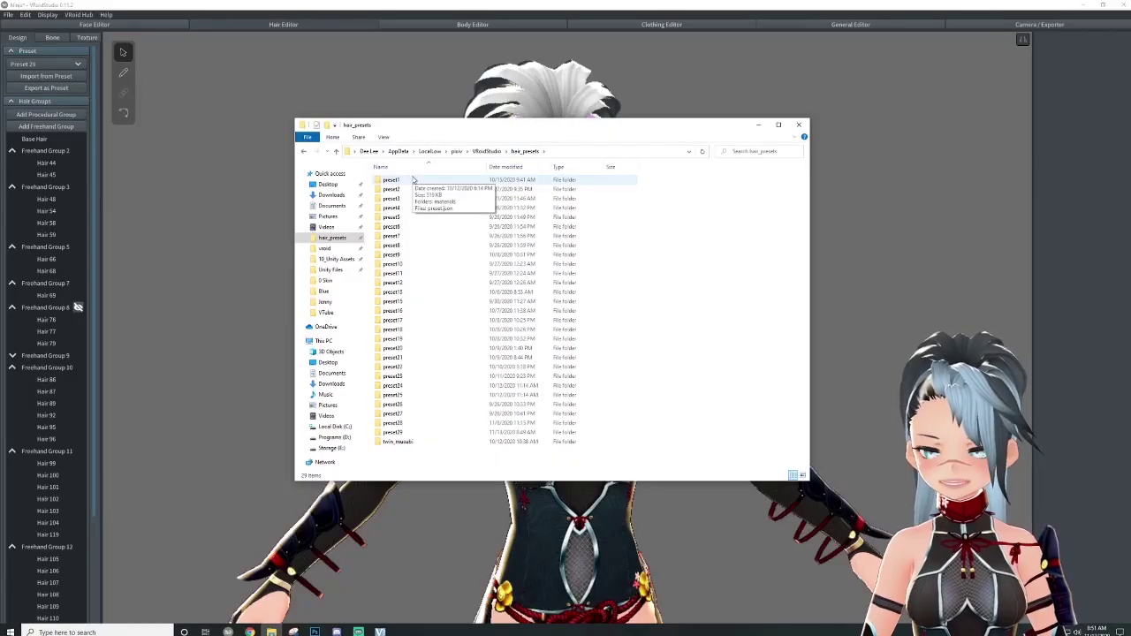
# Try the TIED HAIR, GLASSES and UNDER BUNS hair presets on the avatar
pyautogui.click(61, 65)
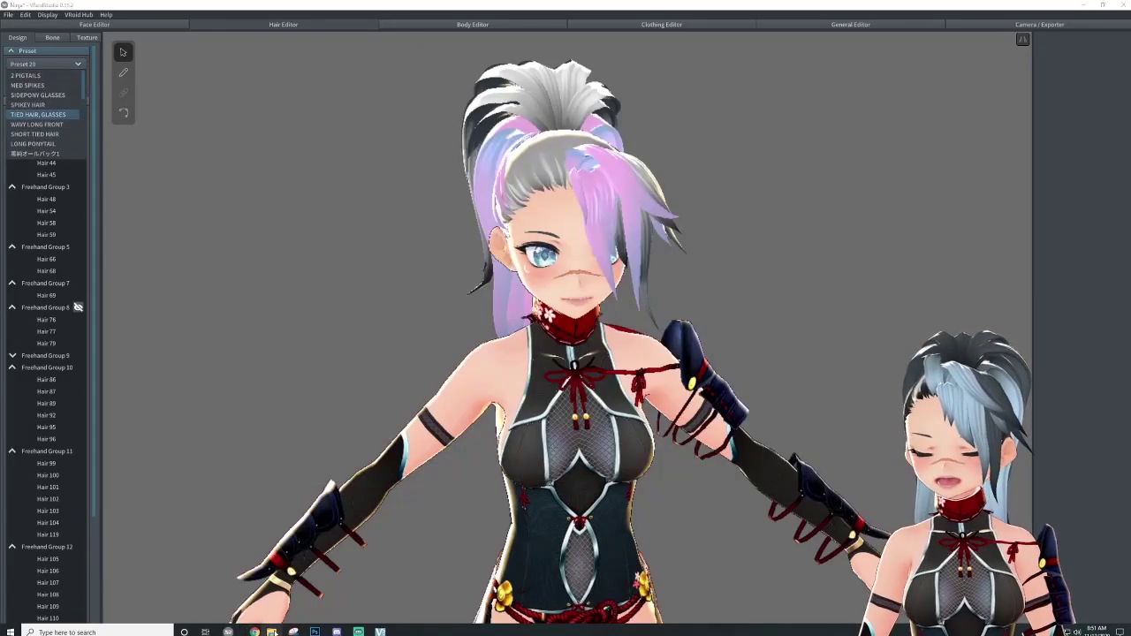
pyautogui.hotkey('alt', 'Tab')
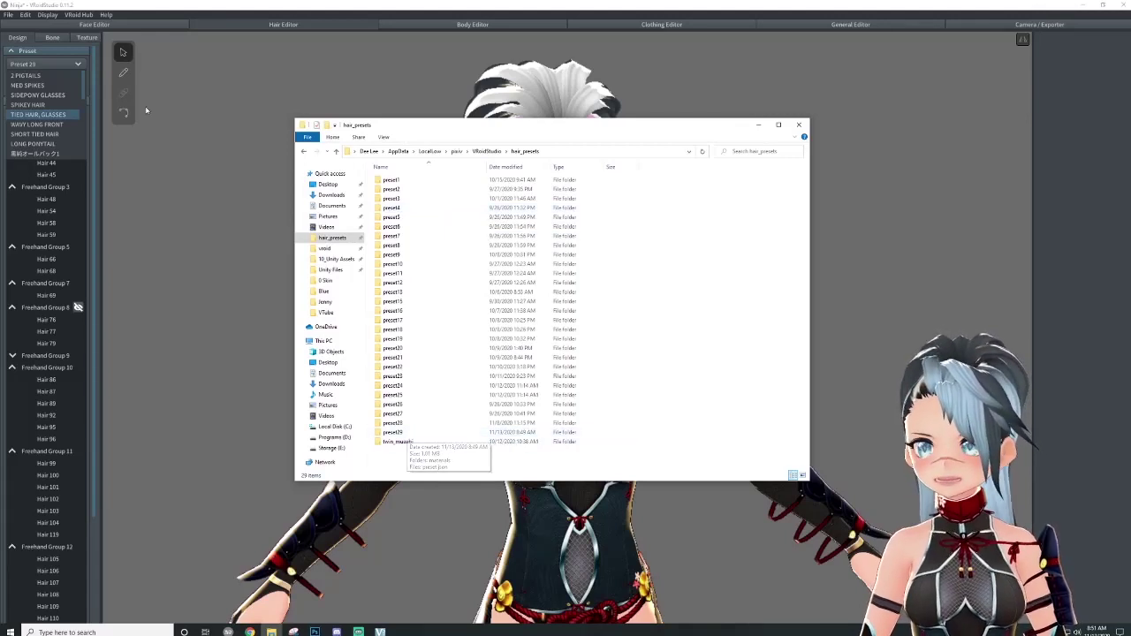
pyautogui.click(55, 115)
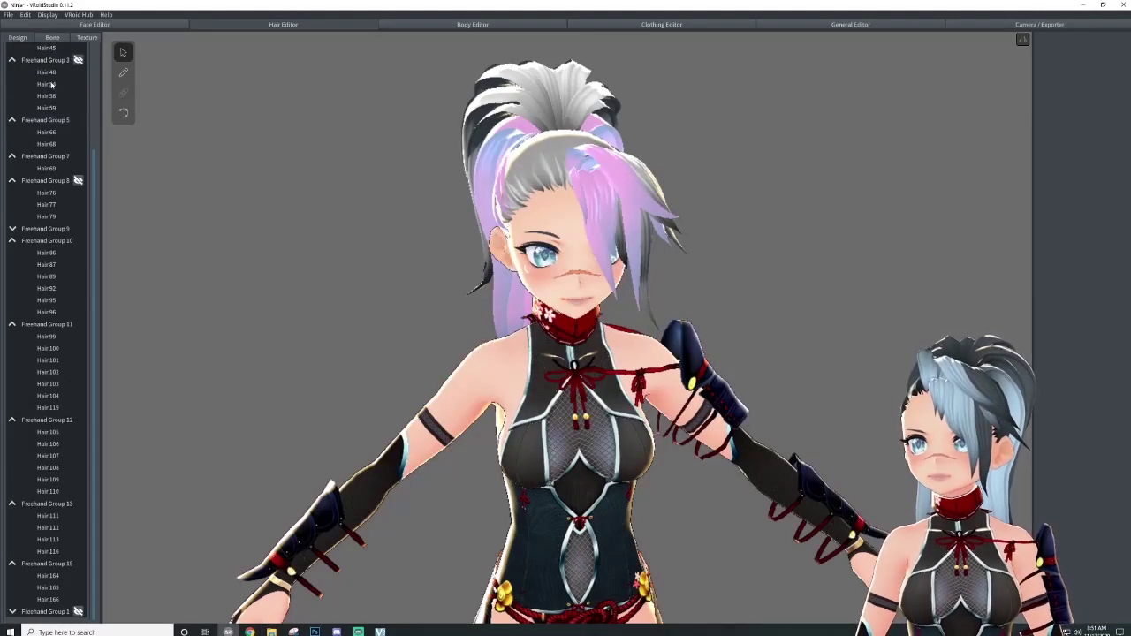
pyautogui.click(53, 64)
pyautogui.scroll(-3, 63, 115)
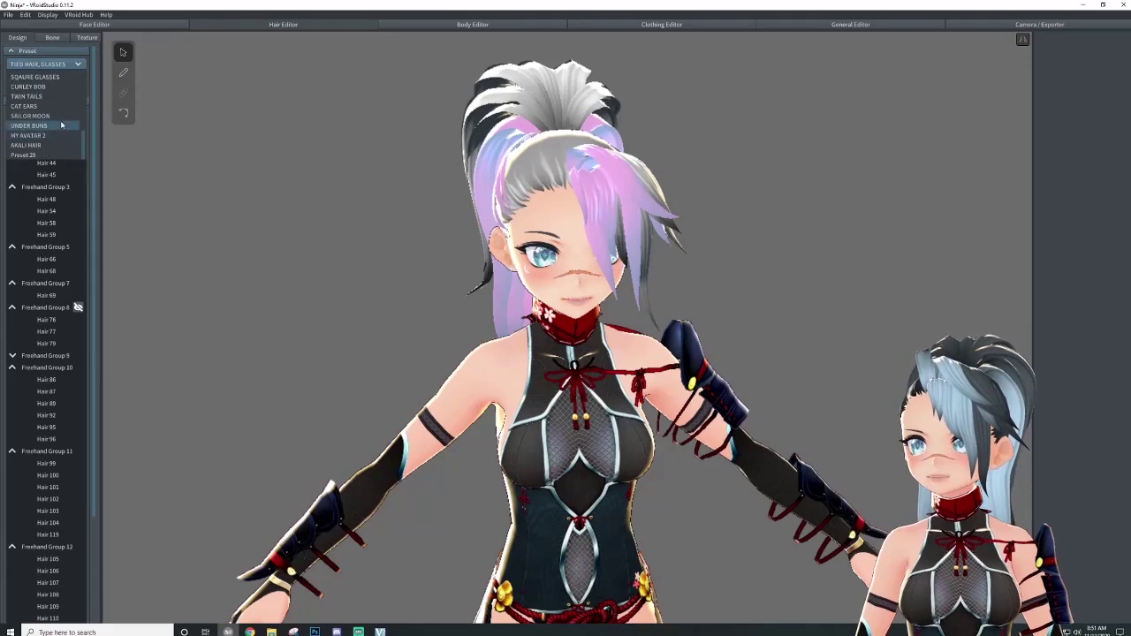
pyautogui.click(62, 125)
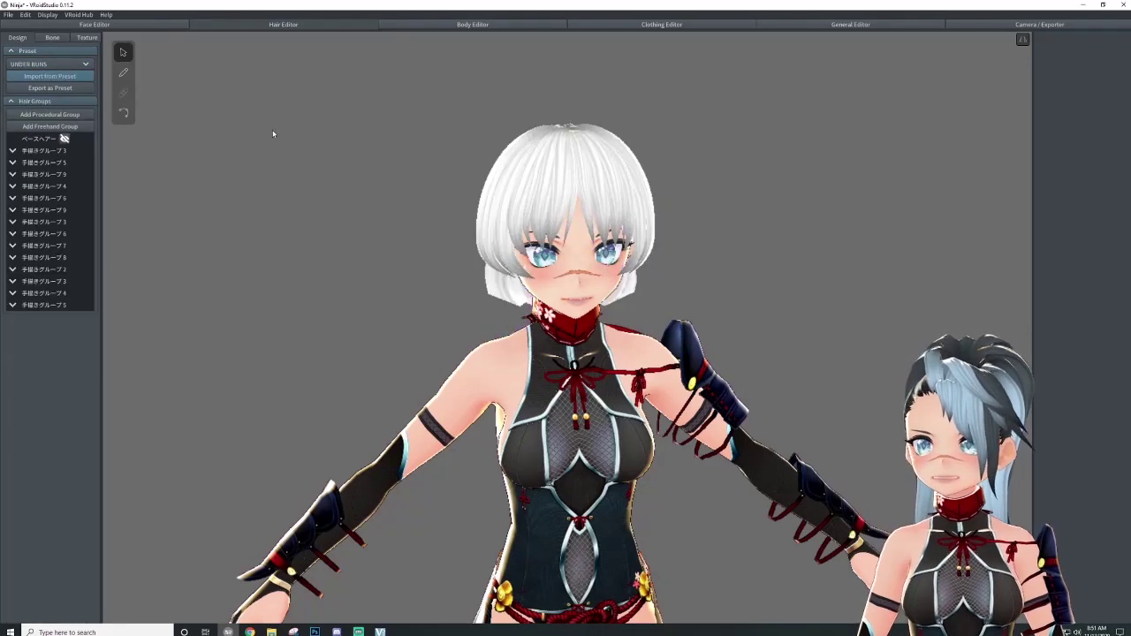
# Apply the Preset 29 hair and return to the hair_presets folder in File Explorer
pyautogui.click(78, 65)
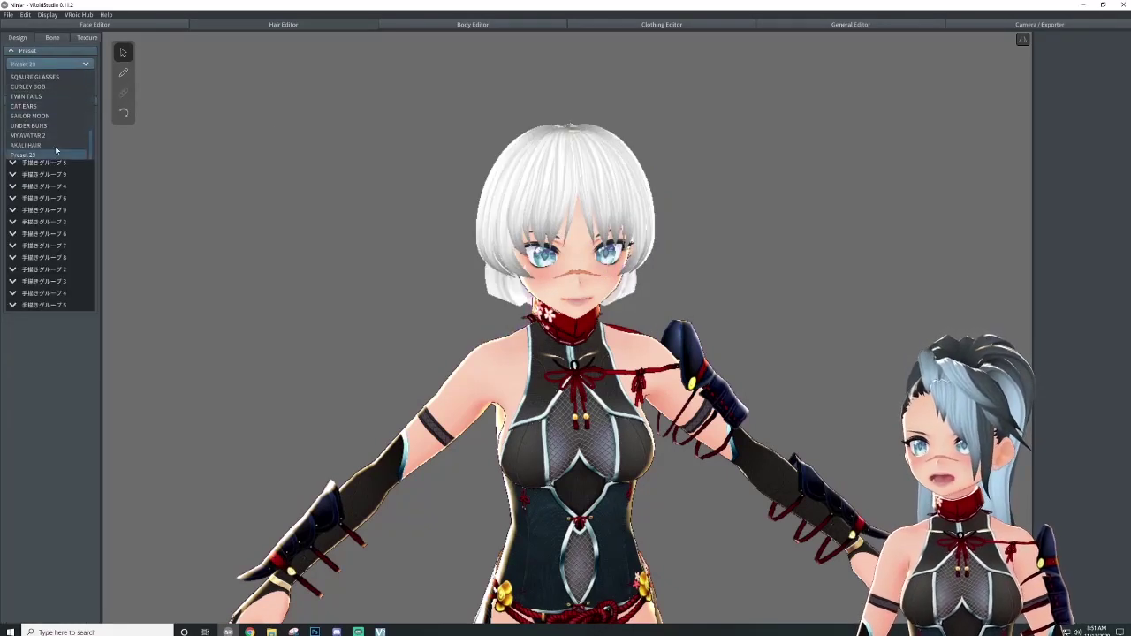
pyautogui.click(55, 152)
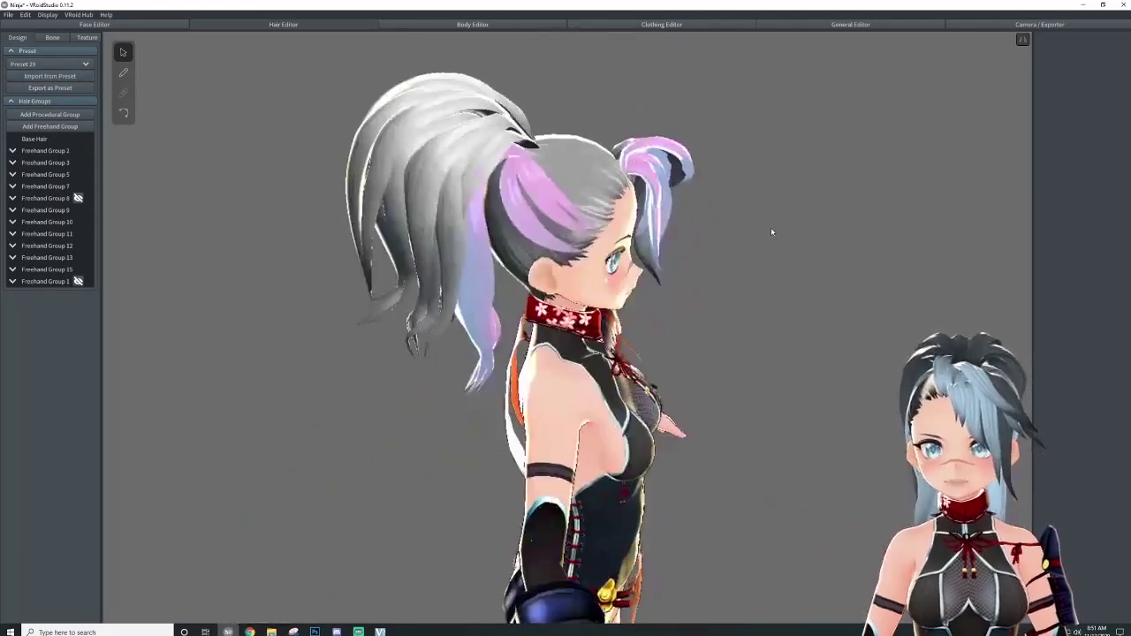
pyautogui.hotkey('alt', 'Tab')
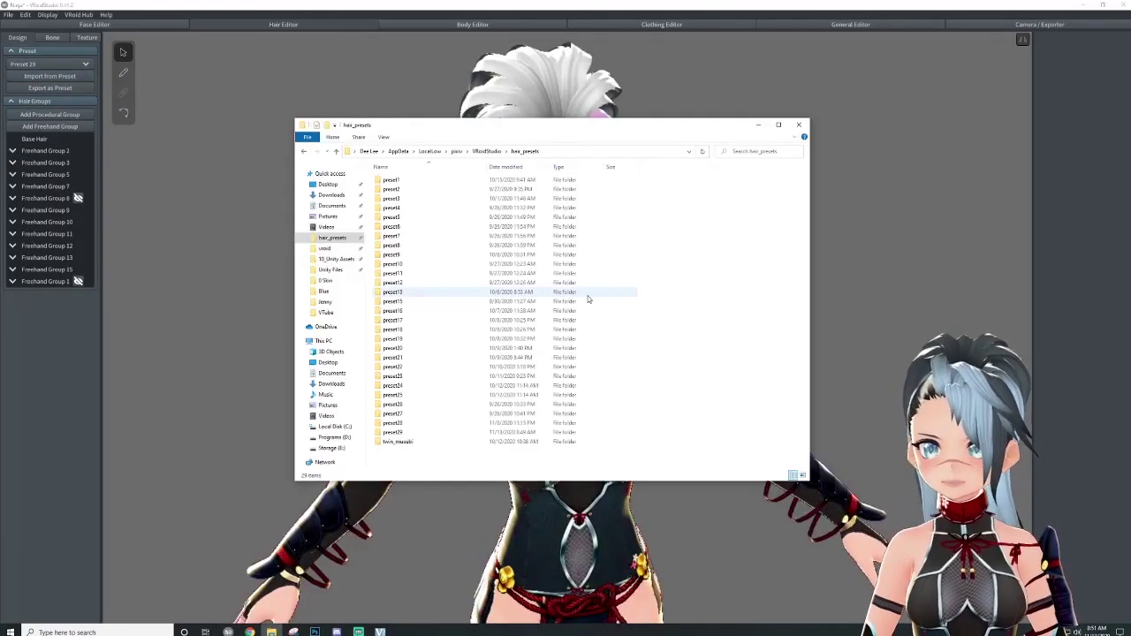
# Open the preset29 folder and launch an empty Notepad window beside it
pyautogui.doubleClick(399, 433)
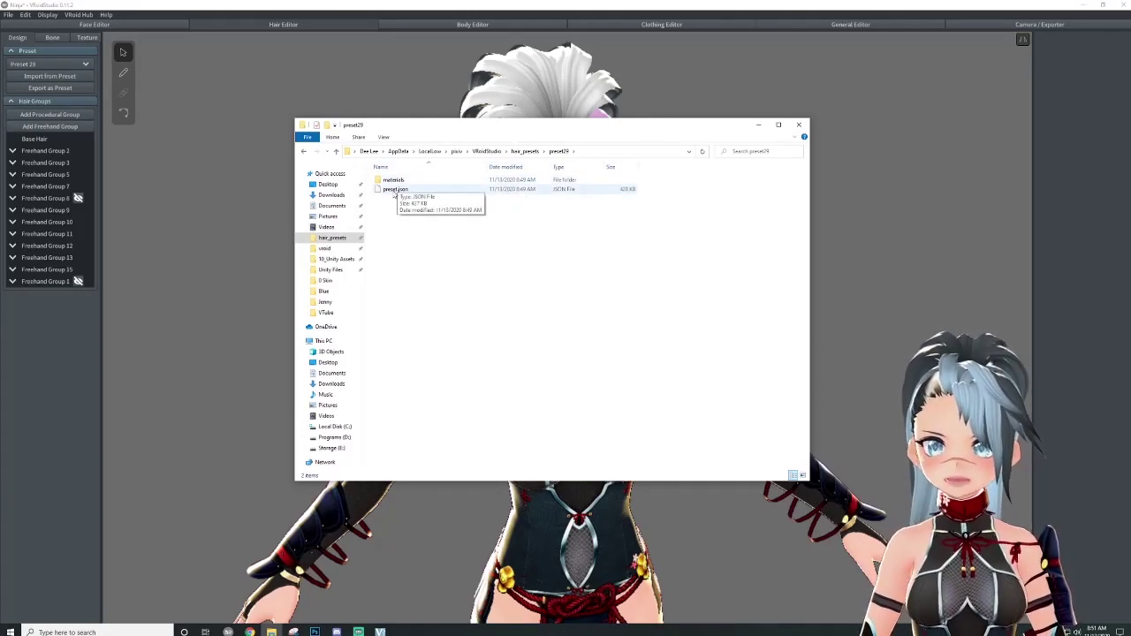
pyautogui.click(141, 629)
pyautogui.write('notepa')
pyautogui.press('Return')
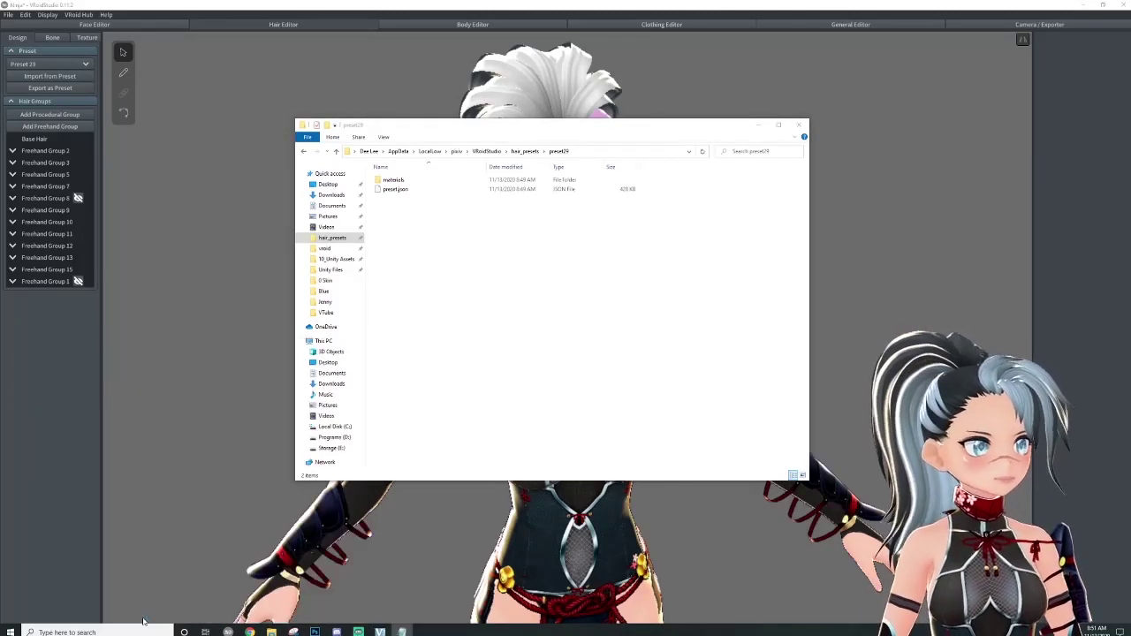
pyautogui.moveTo(548, 124); pyautogui.dragTo(442, 106)
pyautogui.click(519, 207)
# Open preset29's preset.json in Notepad
pyautogui.click(299, 171)
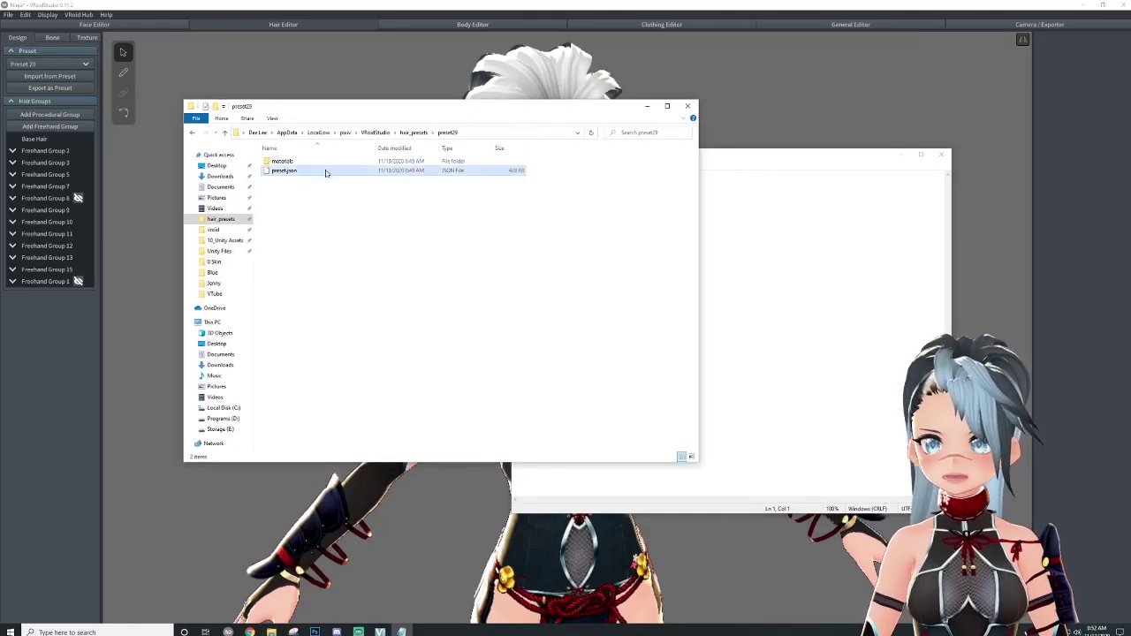
pyautogui.moveTo(766, 278); pyautogui.dragTo(765, 278)
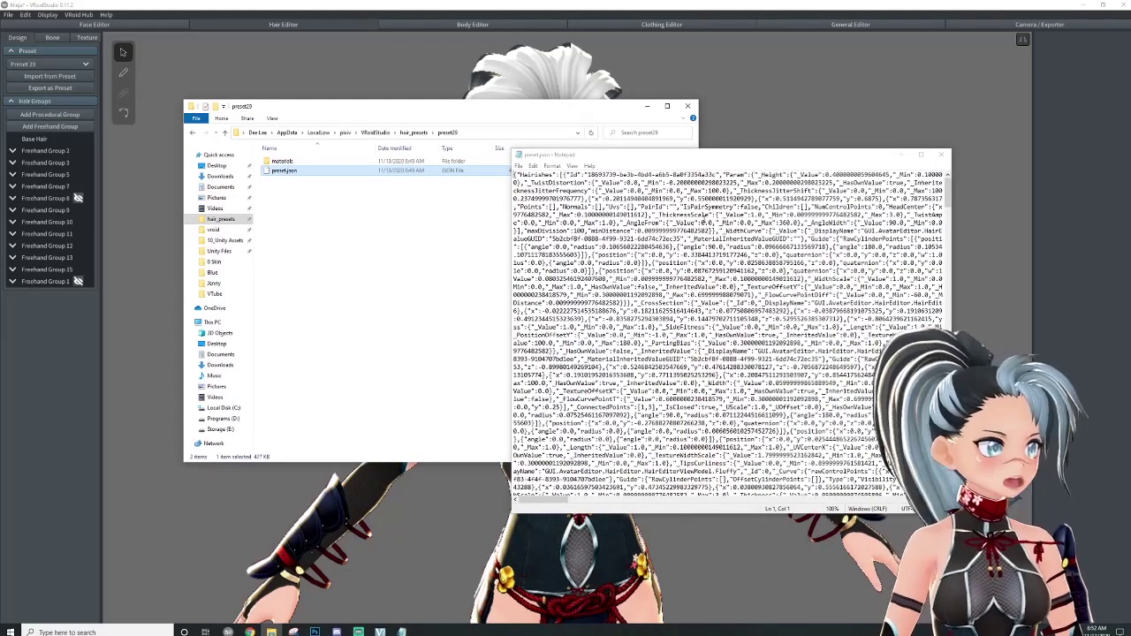
pyautogui.click(699, 270)
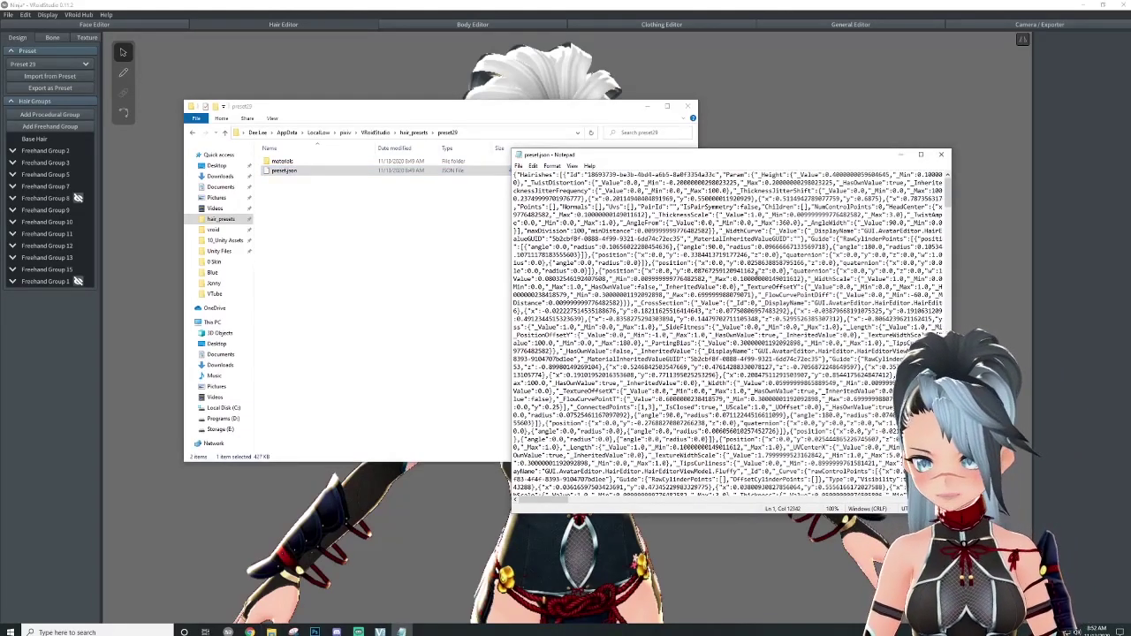
# Find the preset display name, replace "Preset 29" with Test, and save the file
pyautogui.hotkey('ctrl', 'f')
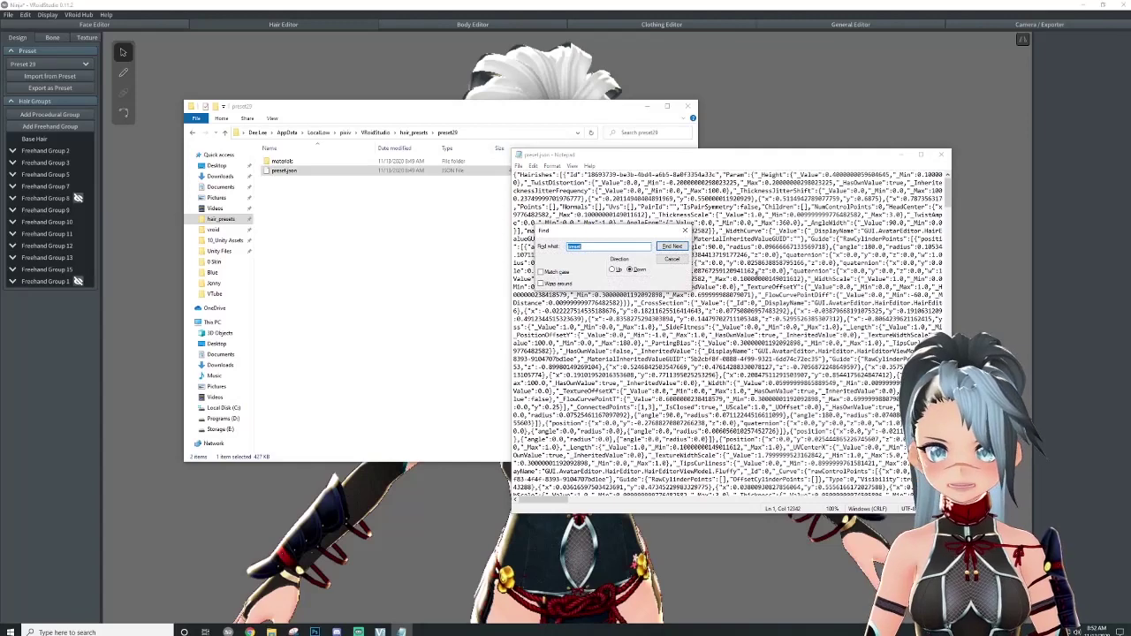
pyautogui.press('Return')
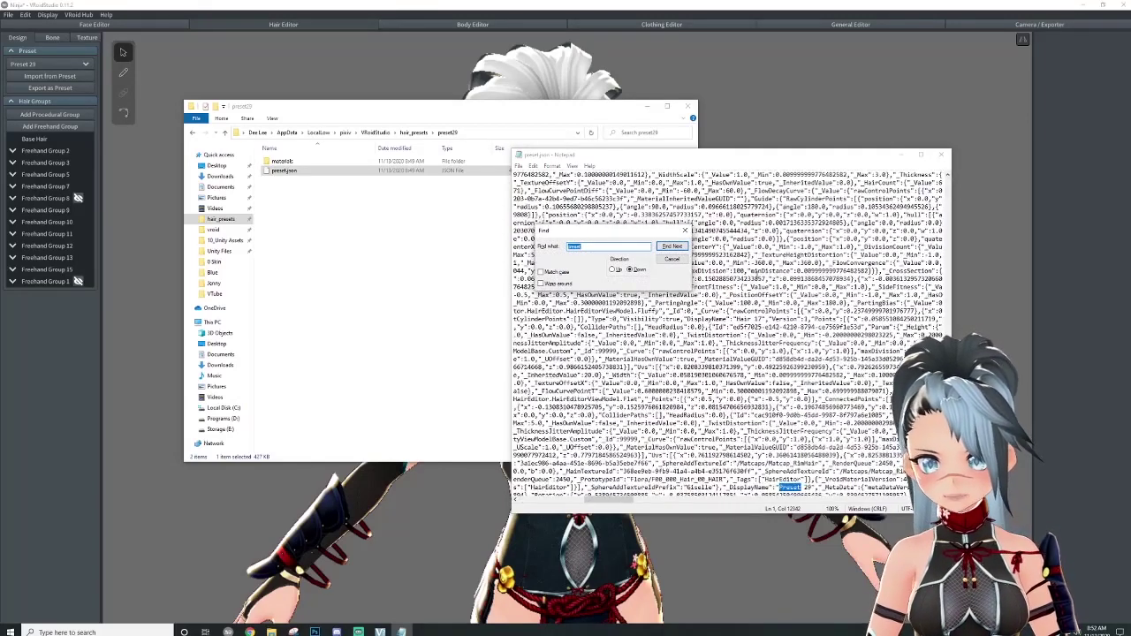
pyautogui.click(807, 487)
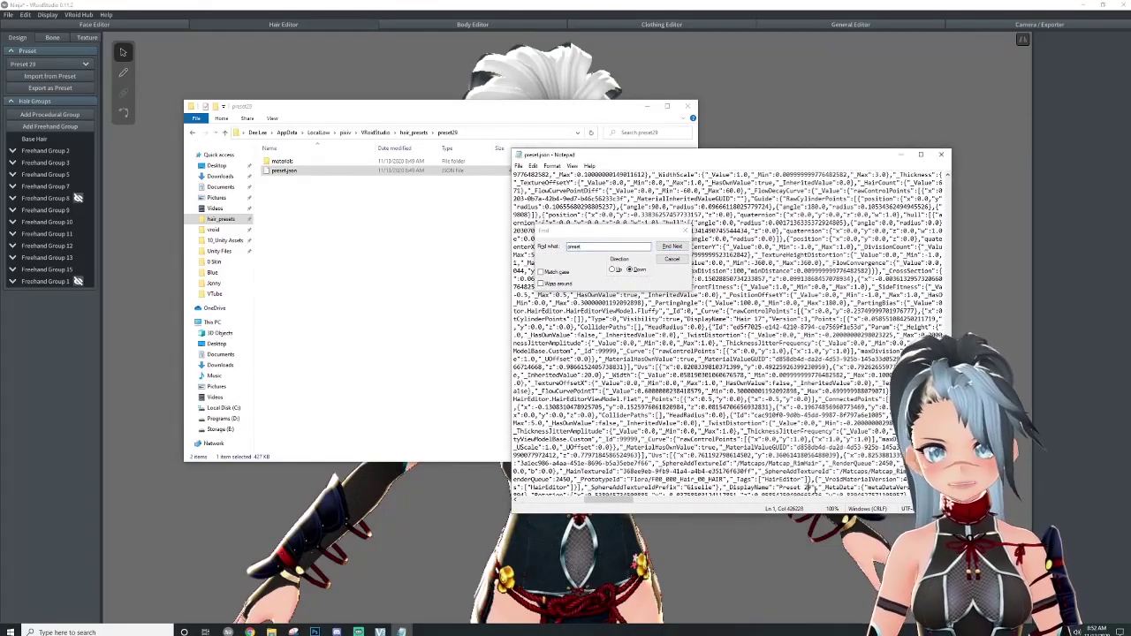
pyautogui.moveTo(807, 488); pyautogui.dragTo(798, 406)
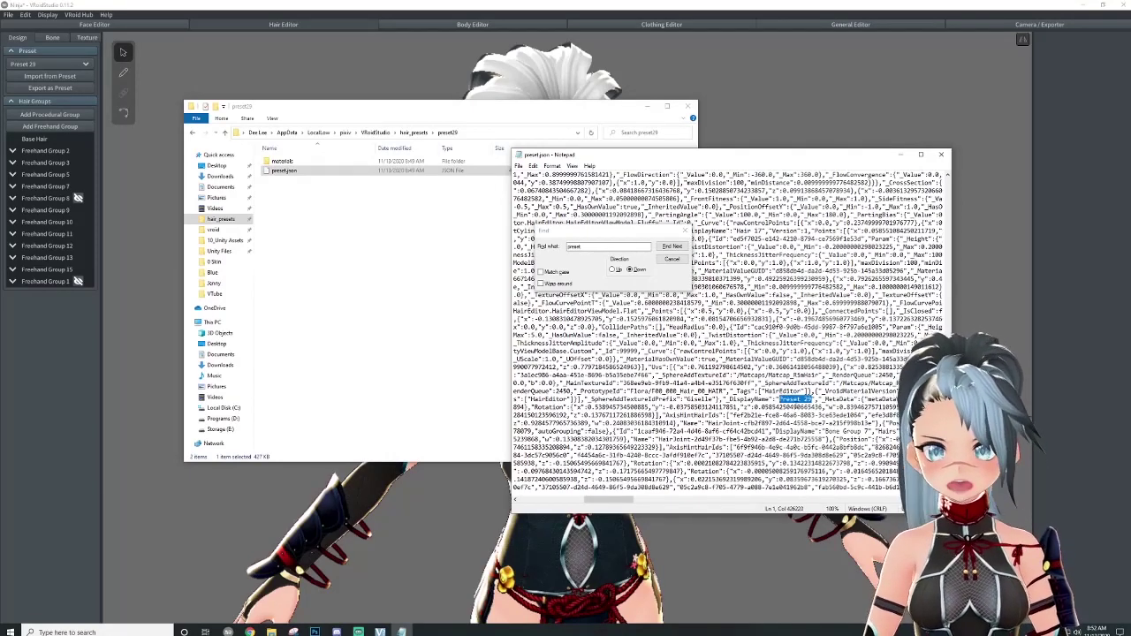
pyautogui.write('Test')
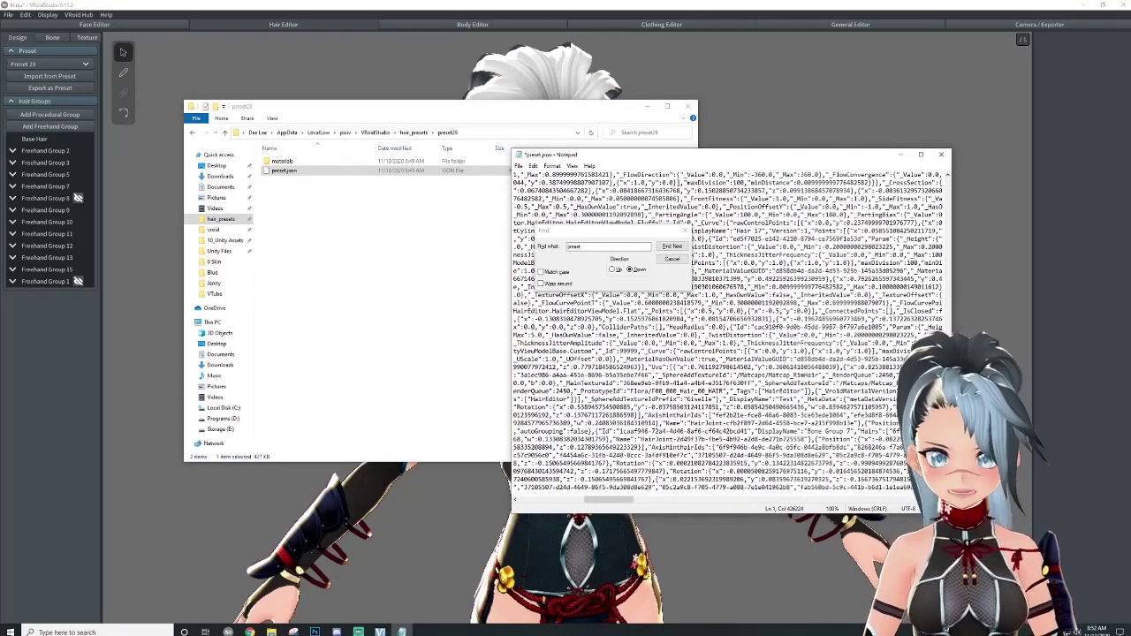
pyautogui.click(671, 259)
pyautogui.hotkey('ctrl', 's')
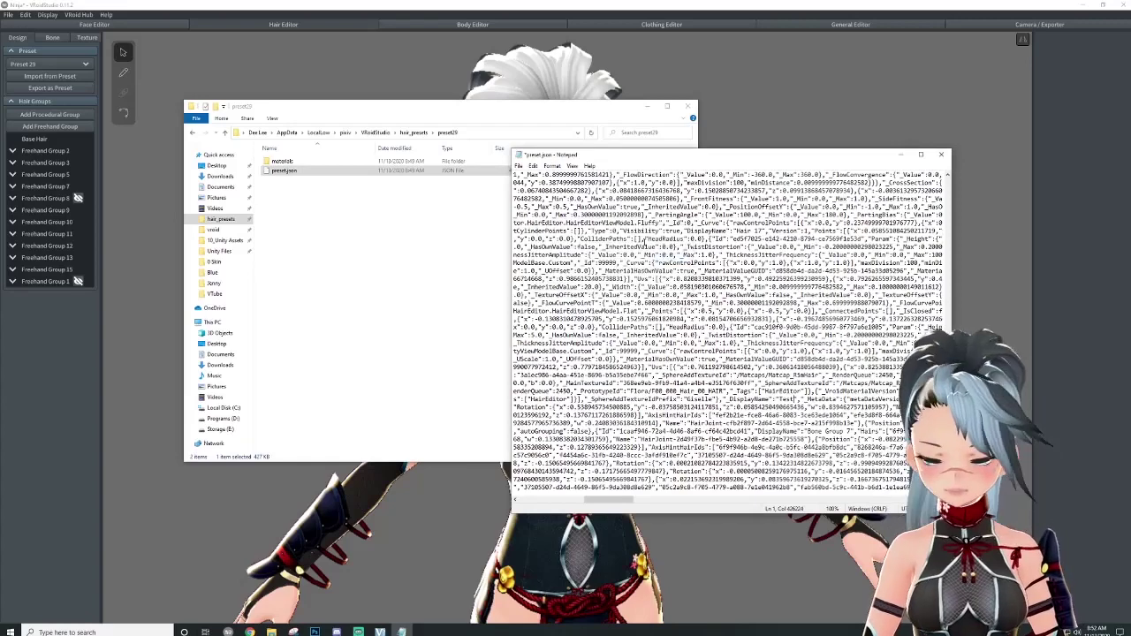
# Close Notepad and the folder window, then quit VRoid Studio without saving the avatar
pyautogui.click(940, 155)
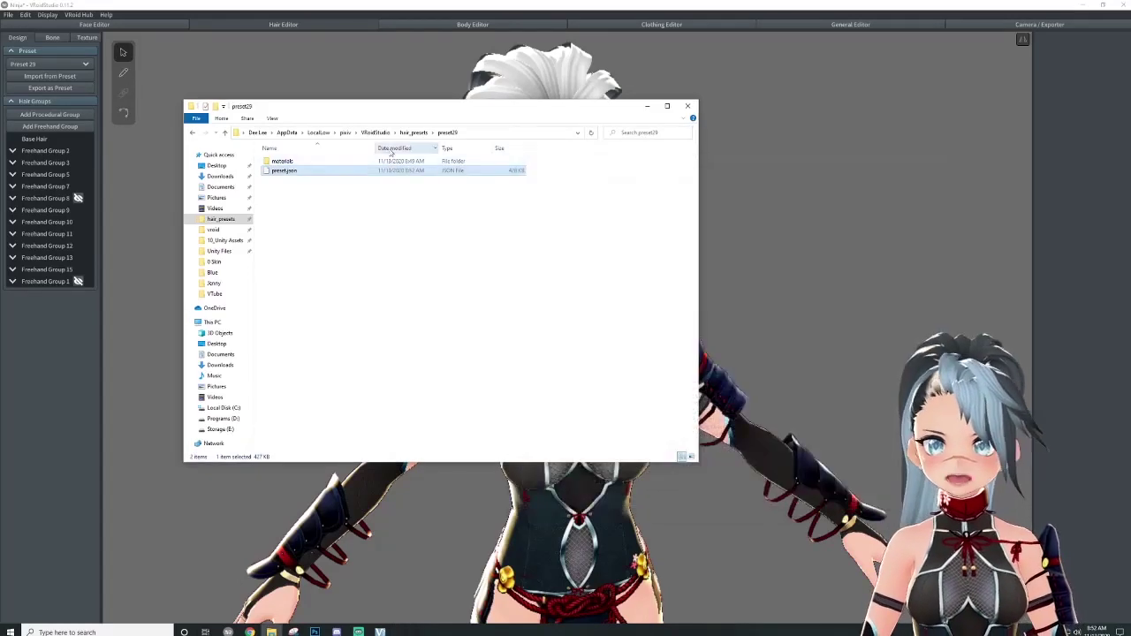
pyautogui.click(414, 132)
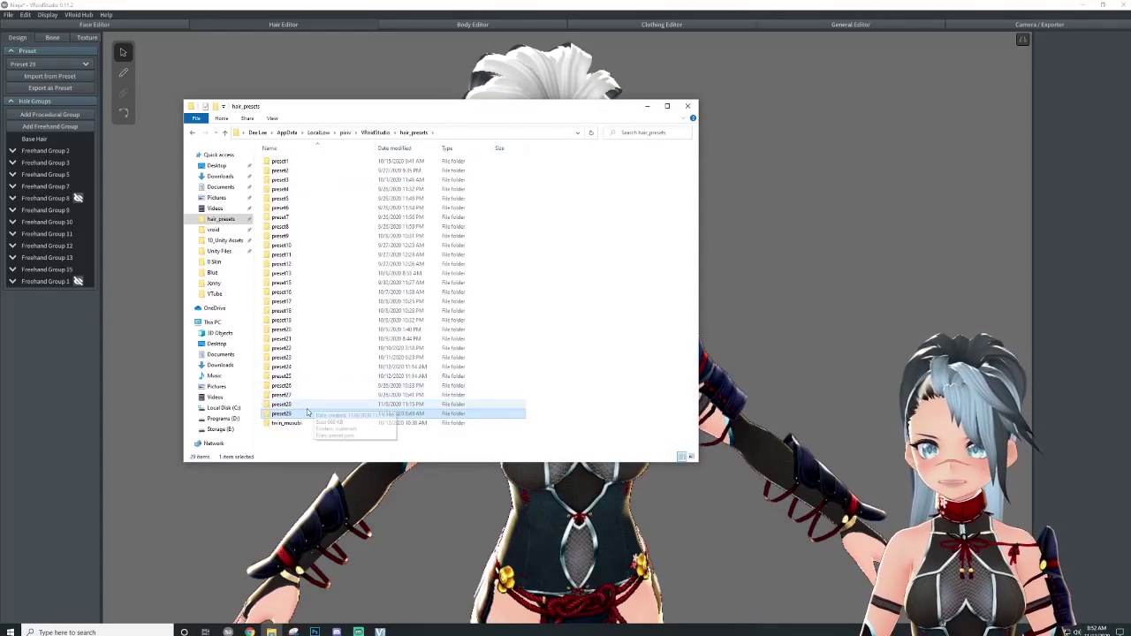
pyautogui.click(688, 106)
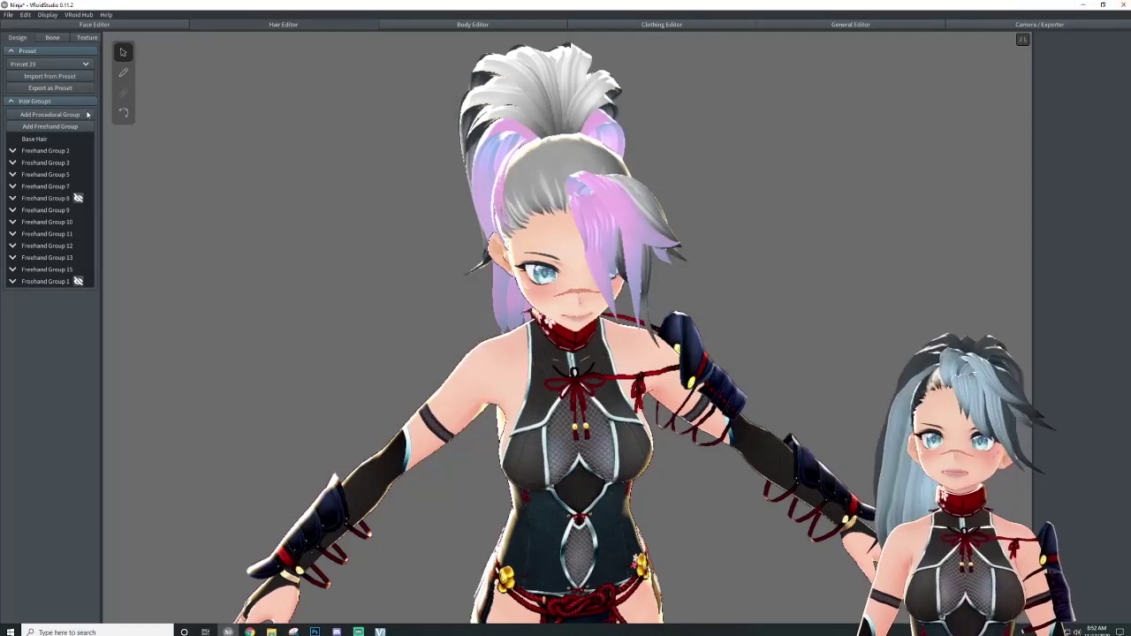
pyautogui.click(1123, 4)
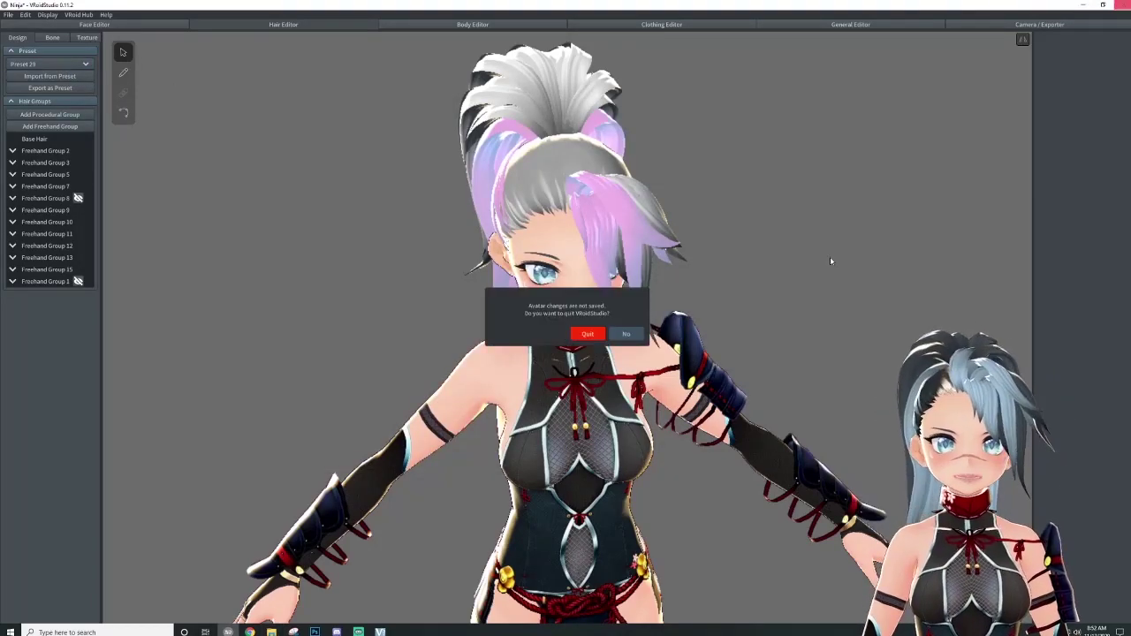
pyautogui.click(589, 335)
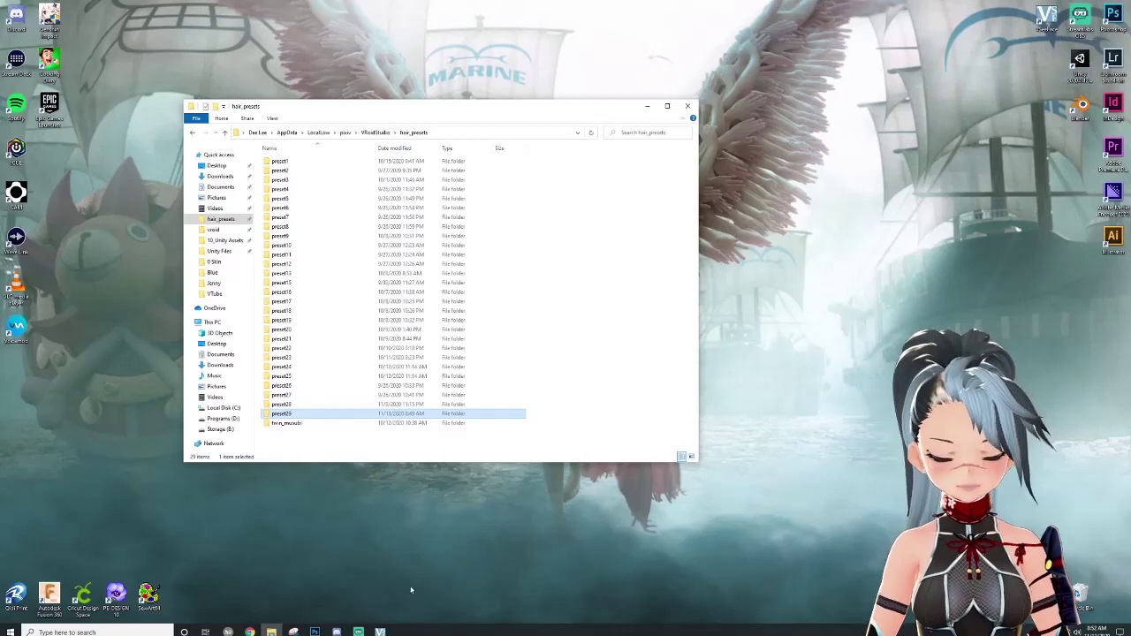
# Relaunch VRoid Studio and open the Ninja avatar from Your Avatars
pyautogui.click(223, 632)
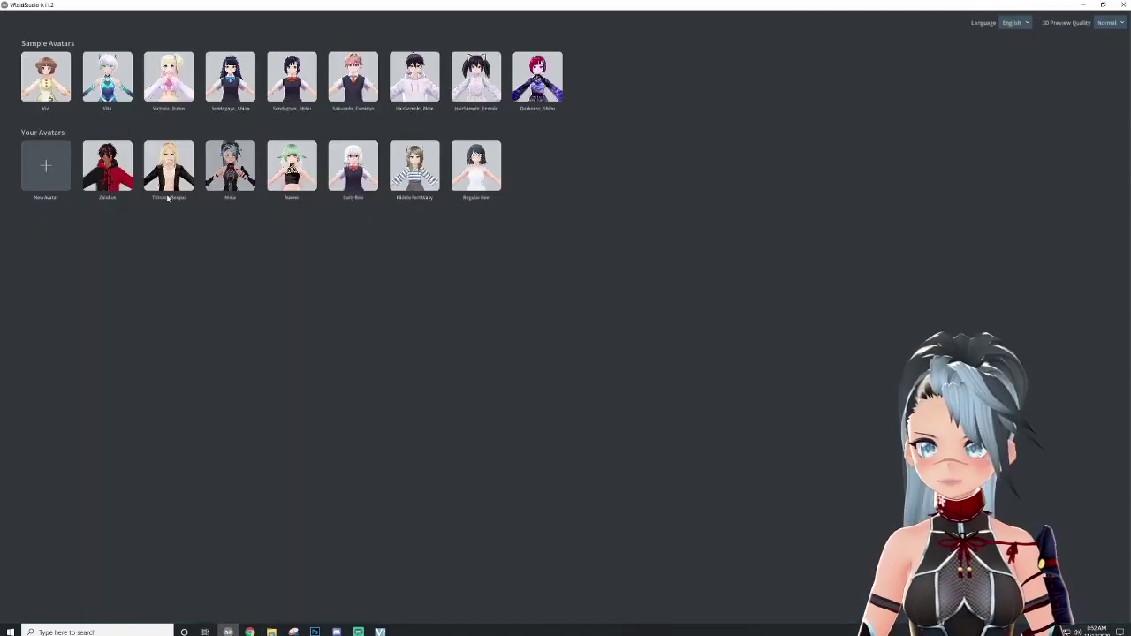
pyautogui.click(231, 168)
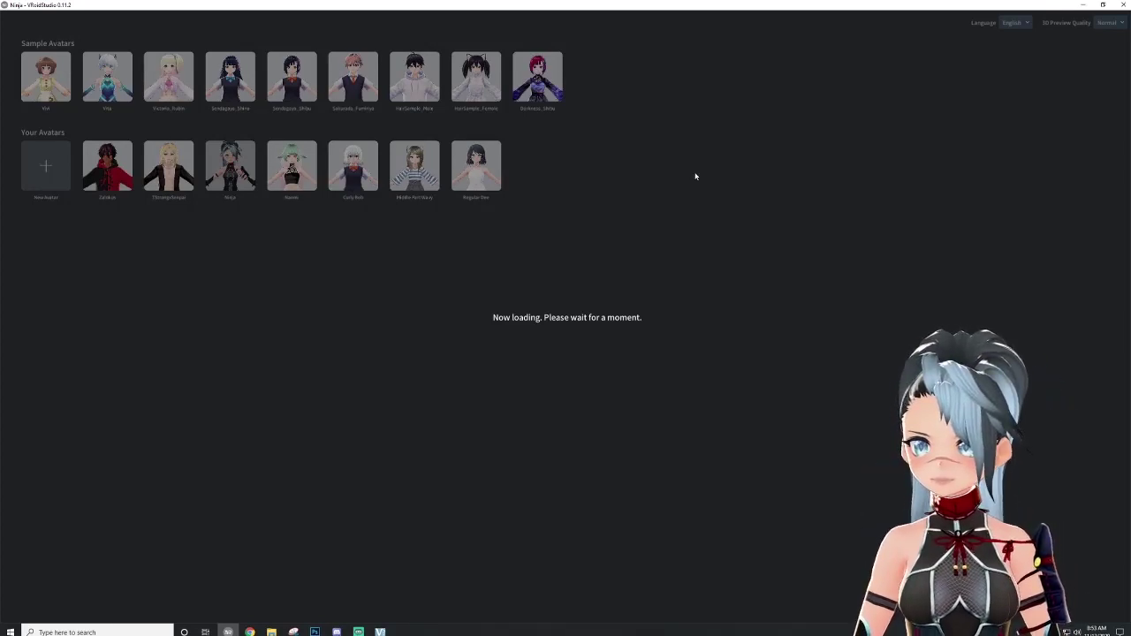
pyautogui.scroll(5, 561, 305)
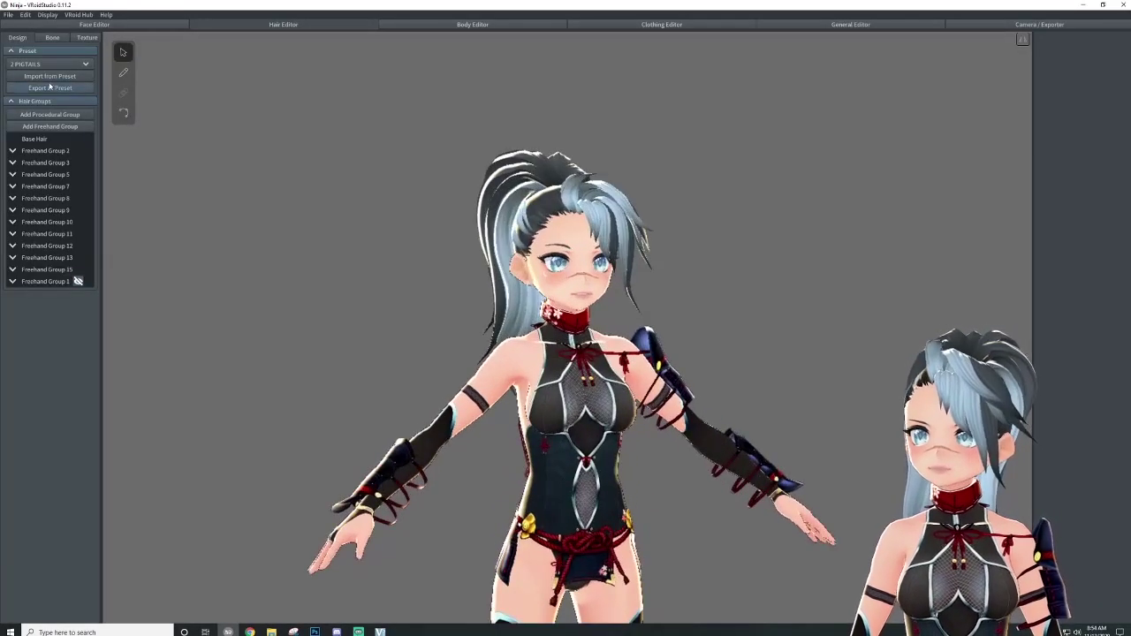
# Apply the Test hair preset to the Ninja avatar and orbit to inspect the pink and purple streaks
pyautogui.click(50, 64)
pyautogui.scroll(-3, 61, 133)
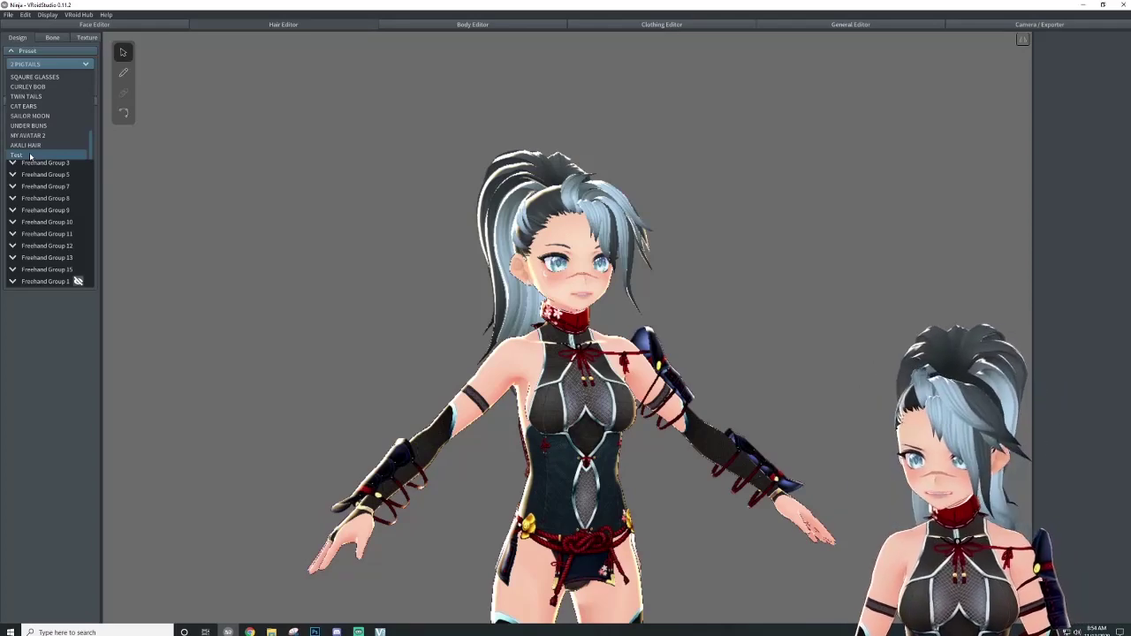
pyautogui.click(30, 156)
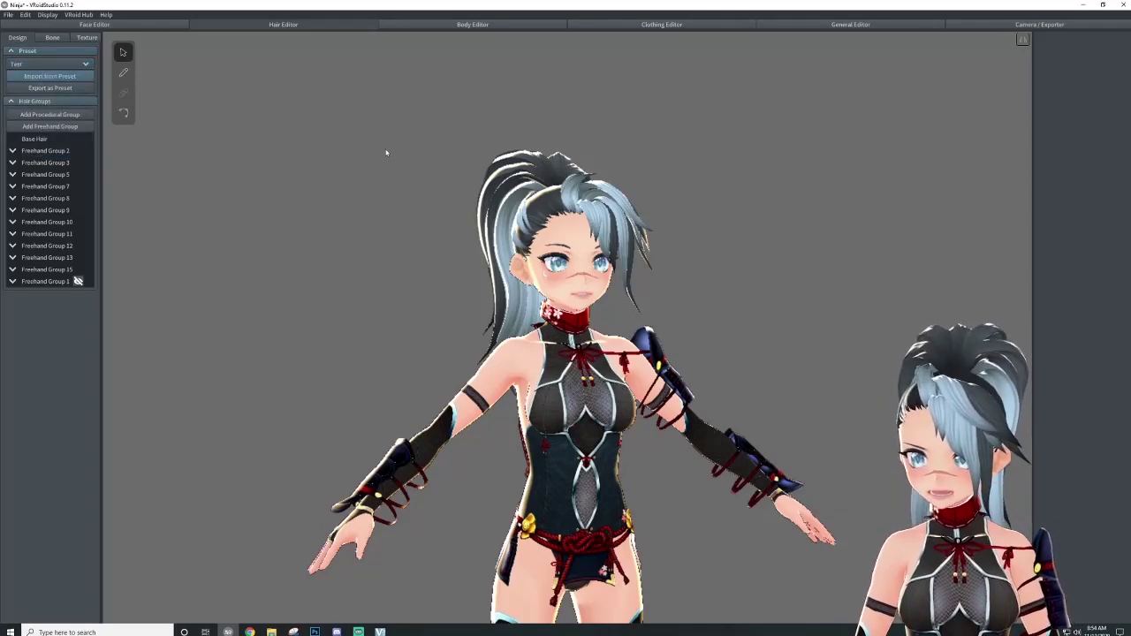
pyautogui.click(726, 218)
pyautogui.moveTo(726, 218); pyautogui.dragTo(751, 225, button='right')
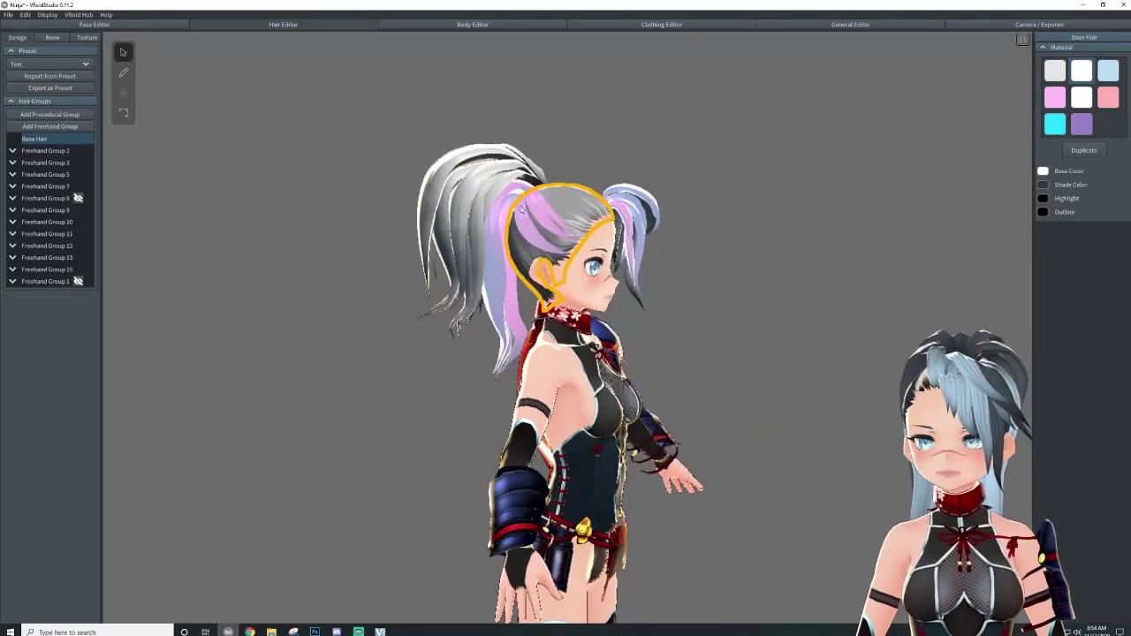
pyautogui.moveTo(531, 210); pyautogui.dragTo(486, 206, button='right')
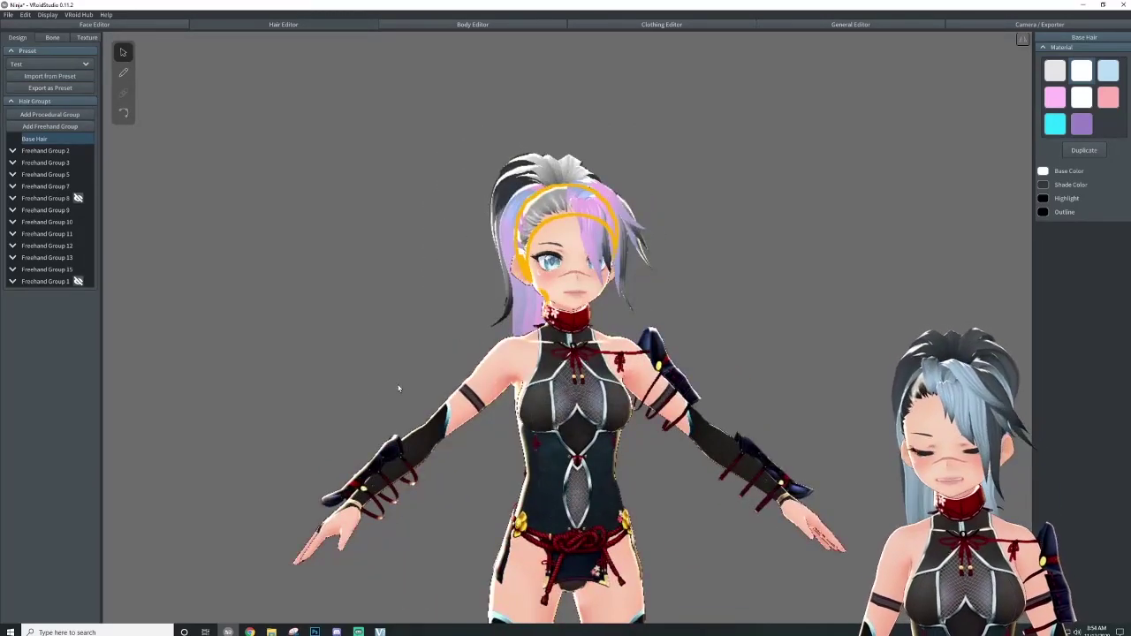
pyautogui.moveTo(398, 389); pyautogui.dragTo(685, 380, button='right')
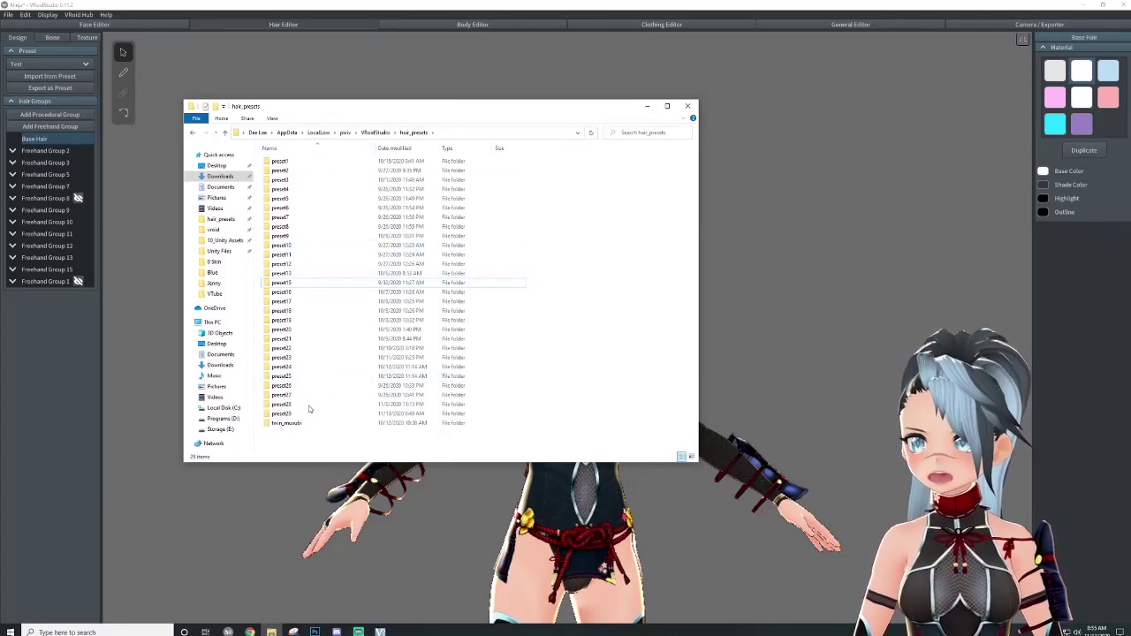
# Duplicate the preset15 folder, check the copy, and rename it preset100001
pyautogui.click(302, 284)
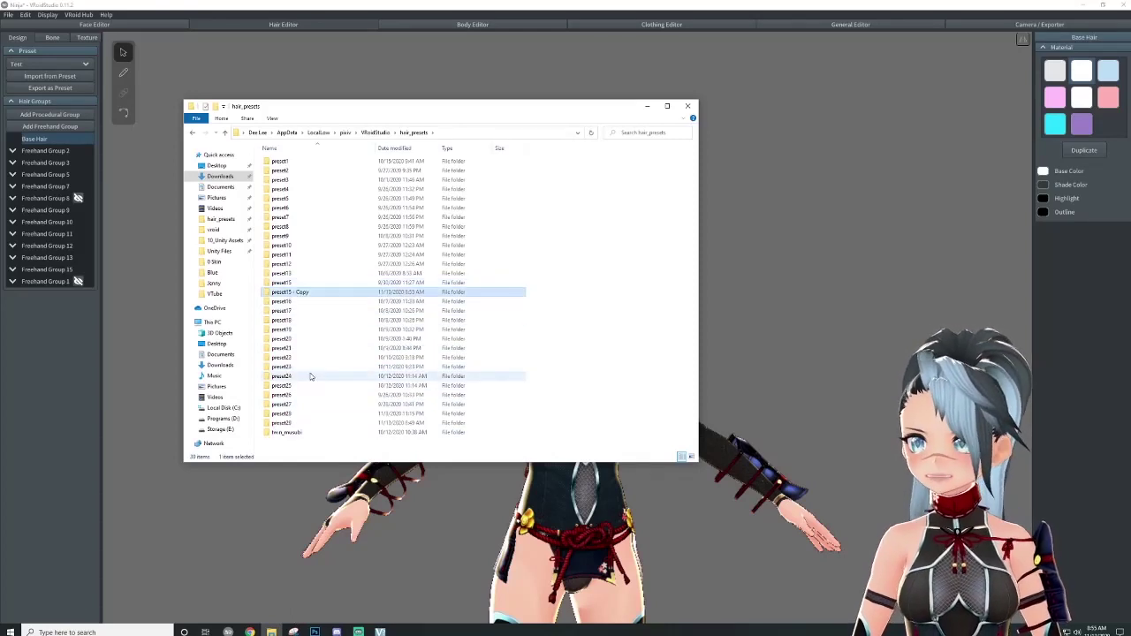
pyautogui.doubleClick(299, 292)
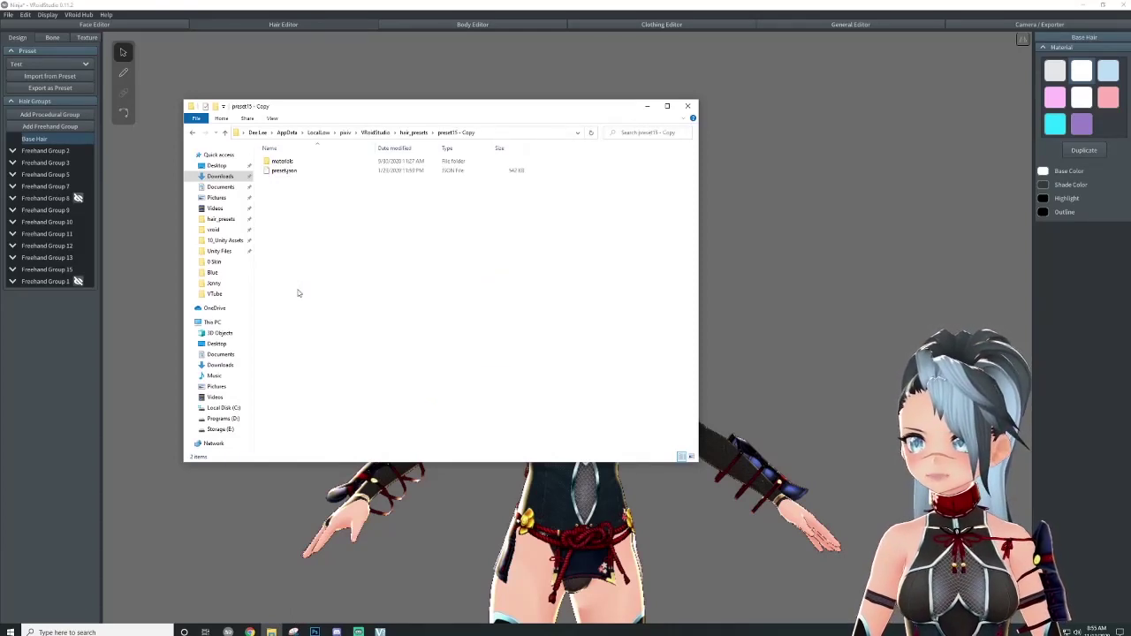
pyautogui.click(416, 131)
pyautogui.click(304, 297)
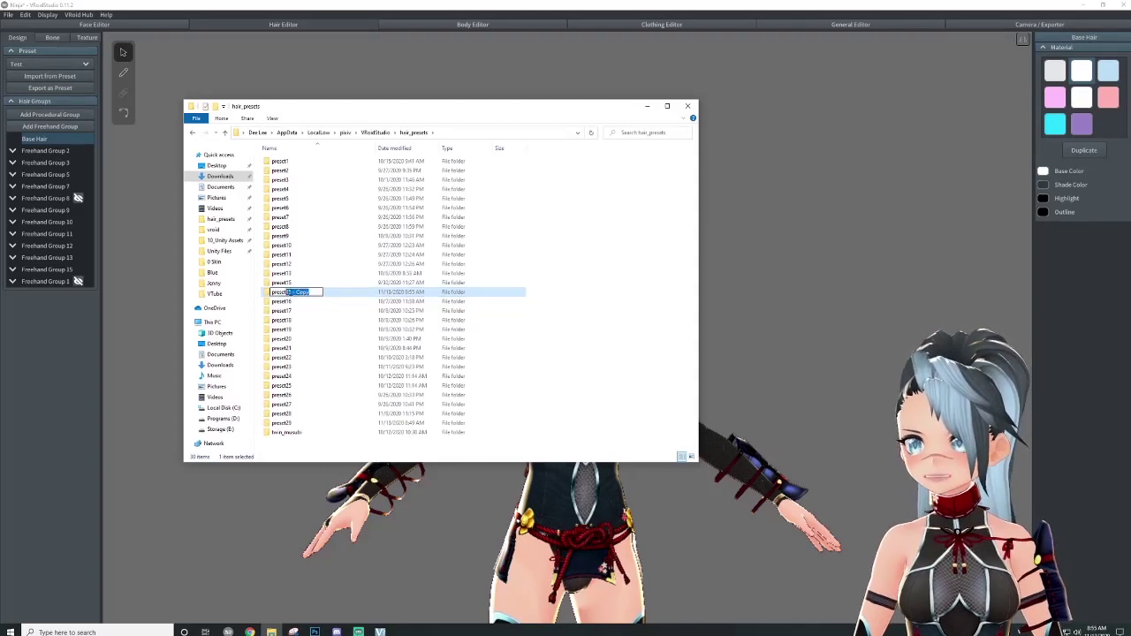
pyautogui.write('100')
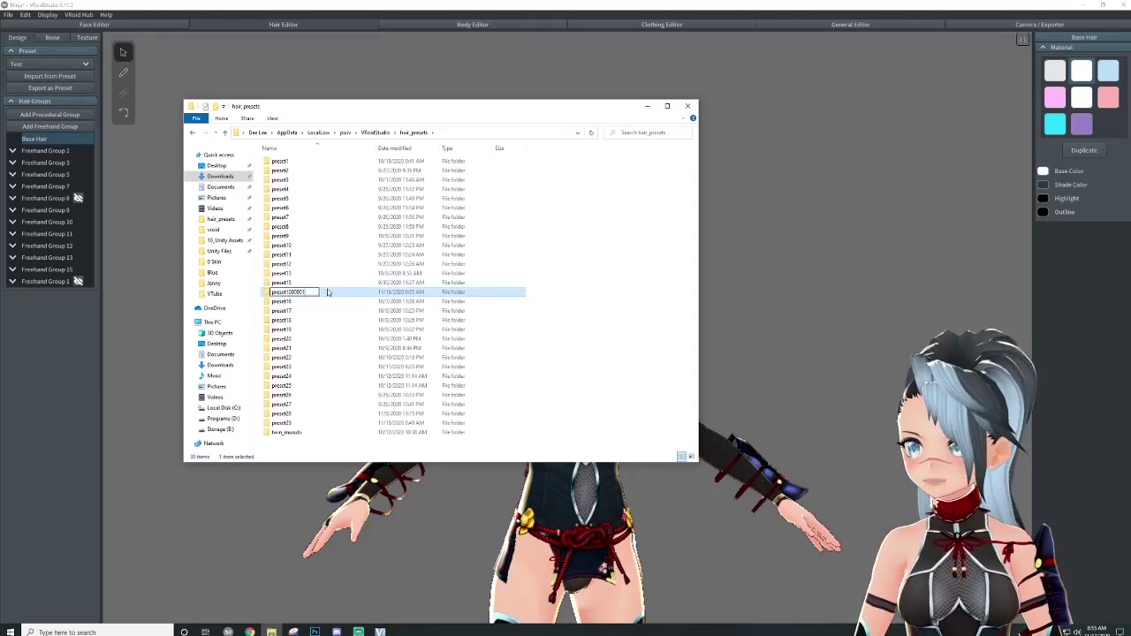
pyautogui.write('001')
pyautogui.press('Return')
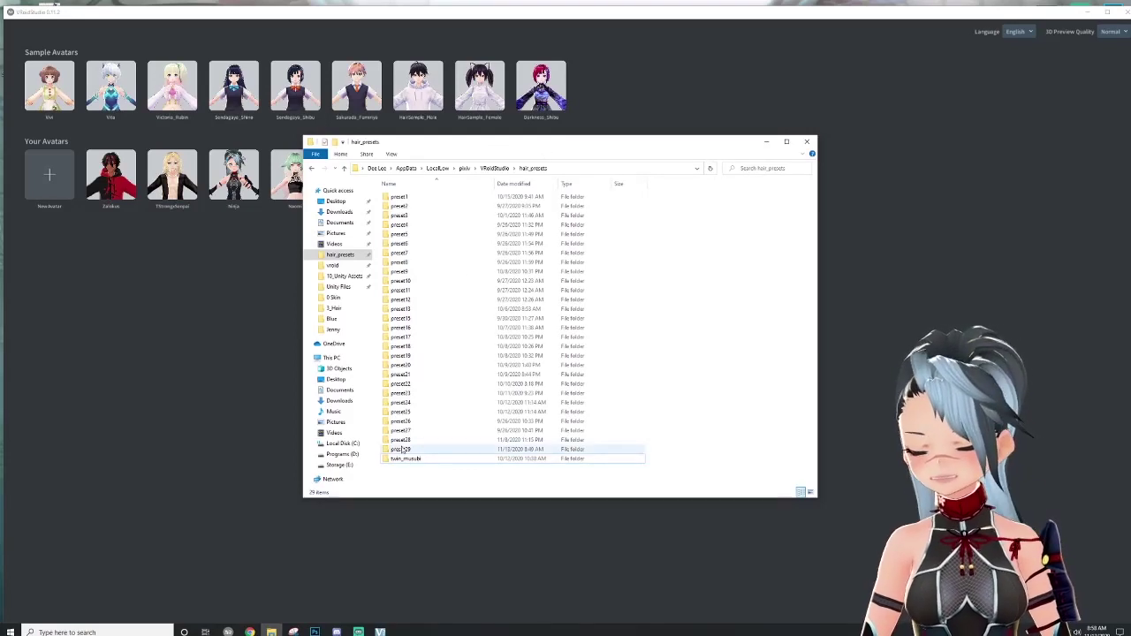
# Rename the preset111 folder to preset30
pyautogui.click(271, 632)
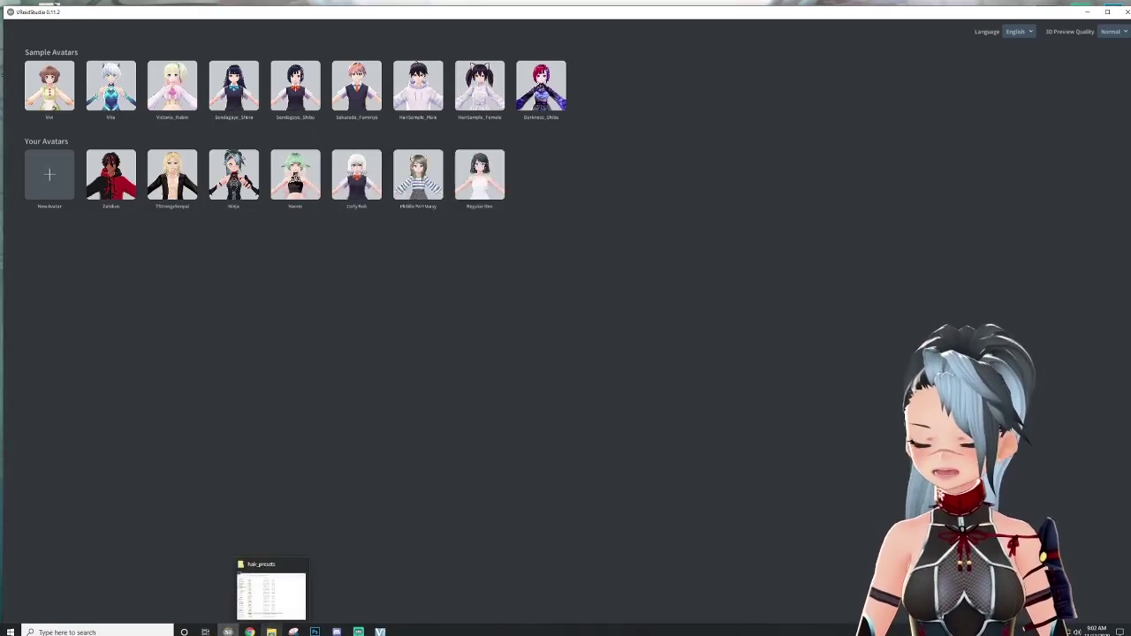
pyautogui.click(272, 632)
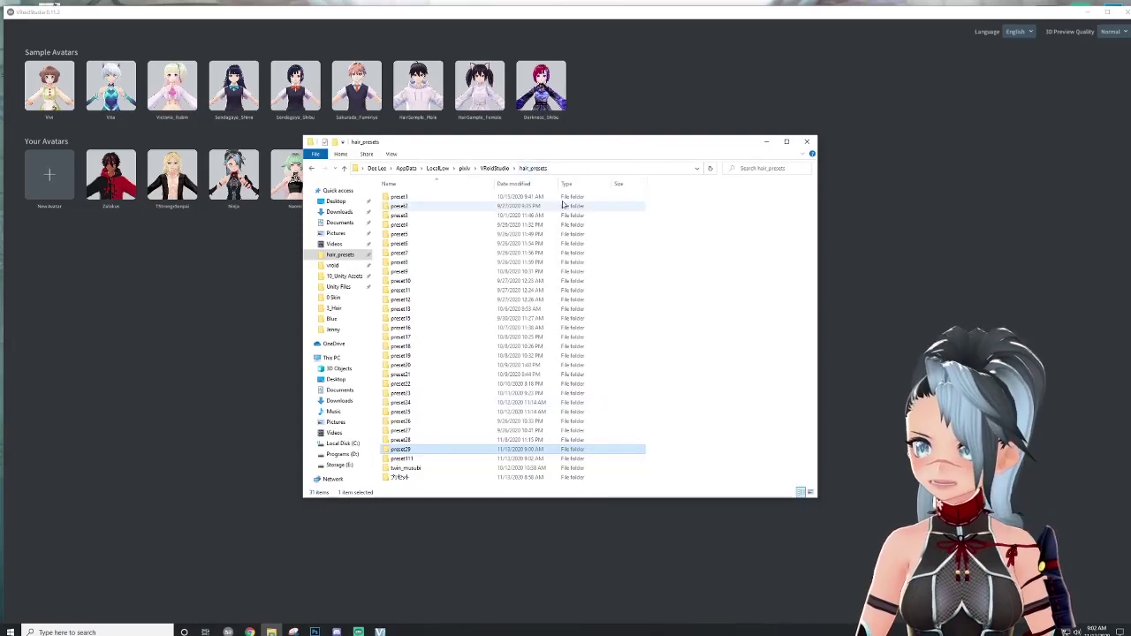
pyautogui.click(413, 458)
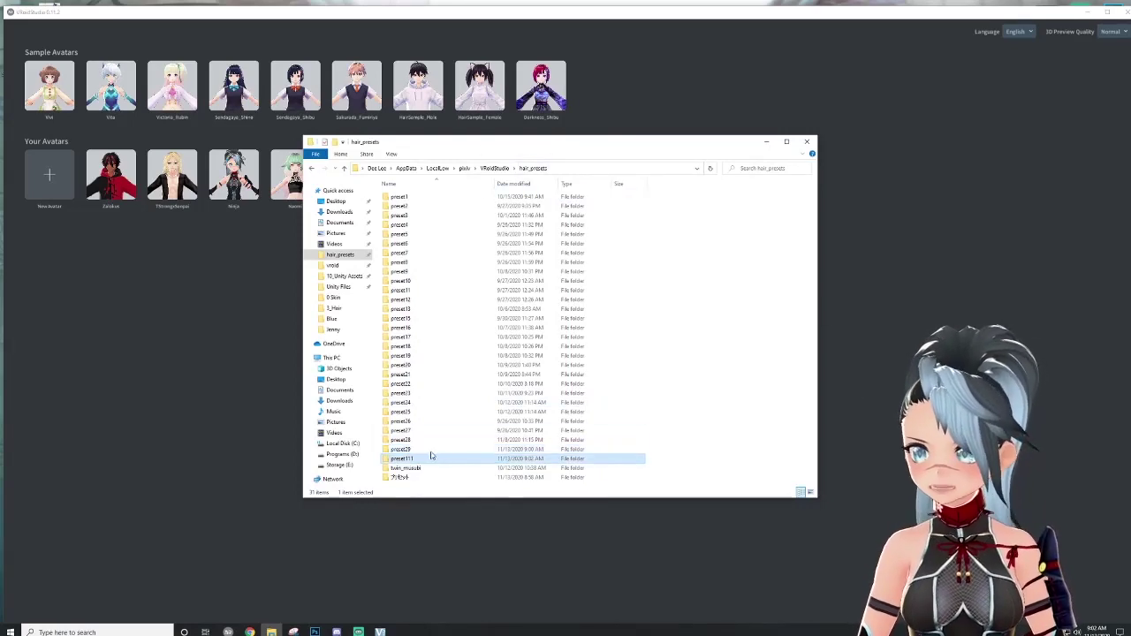
pyautogui.click(413, 459)
pyautogui.press('BackSpace')
pyautogui.write('30')
pyautogui.press('Return')
# Open preset30's preset.json in Notepad and search for its Japanese display name
pyautogui.doubleClick(409, 459)
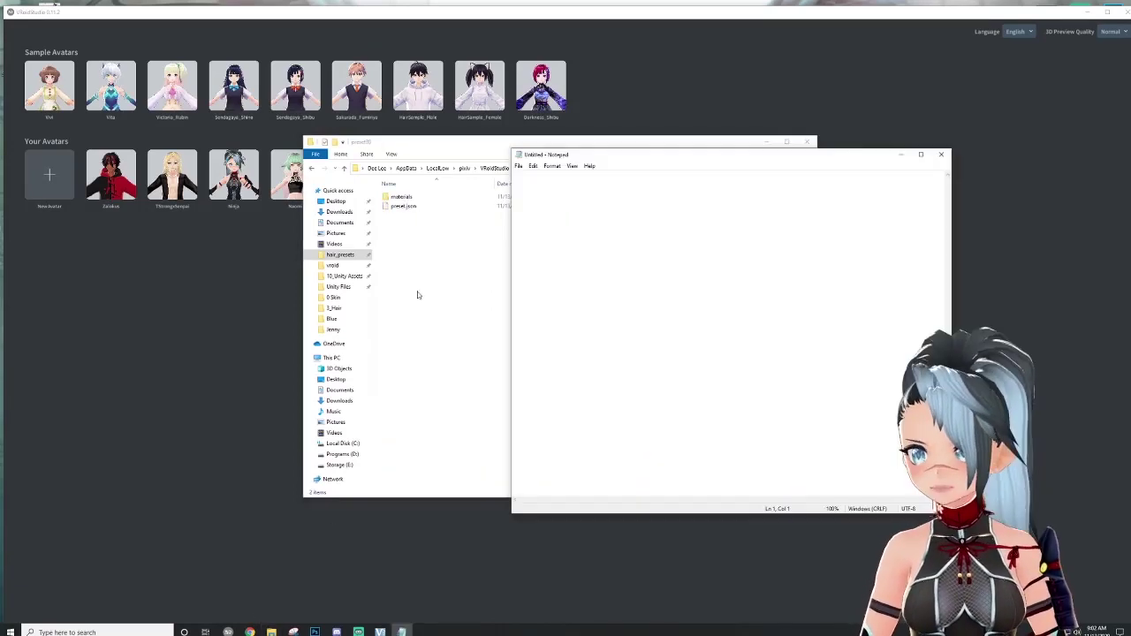
pyautogui.moveTo(403, 206); pyautogui.dragTo(866, 283)
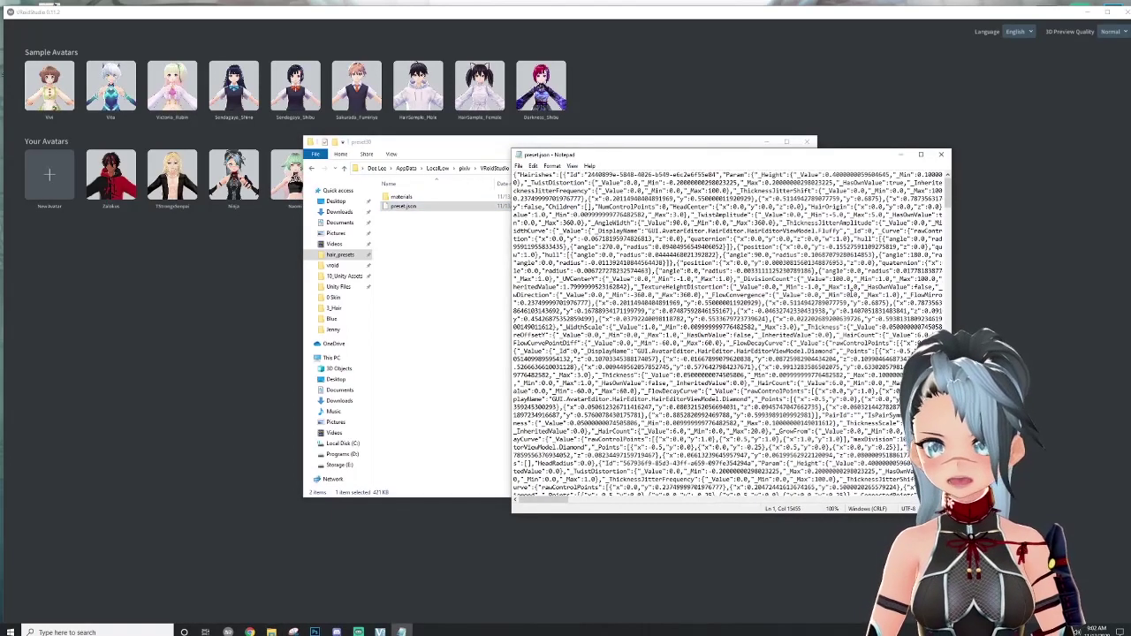
pyautogui.hotkey('ctrl', 'f')
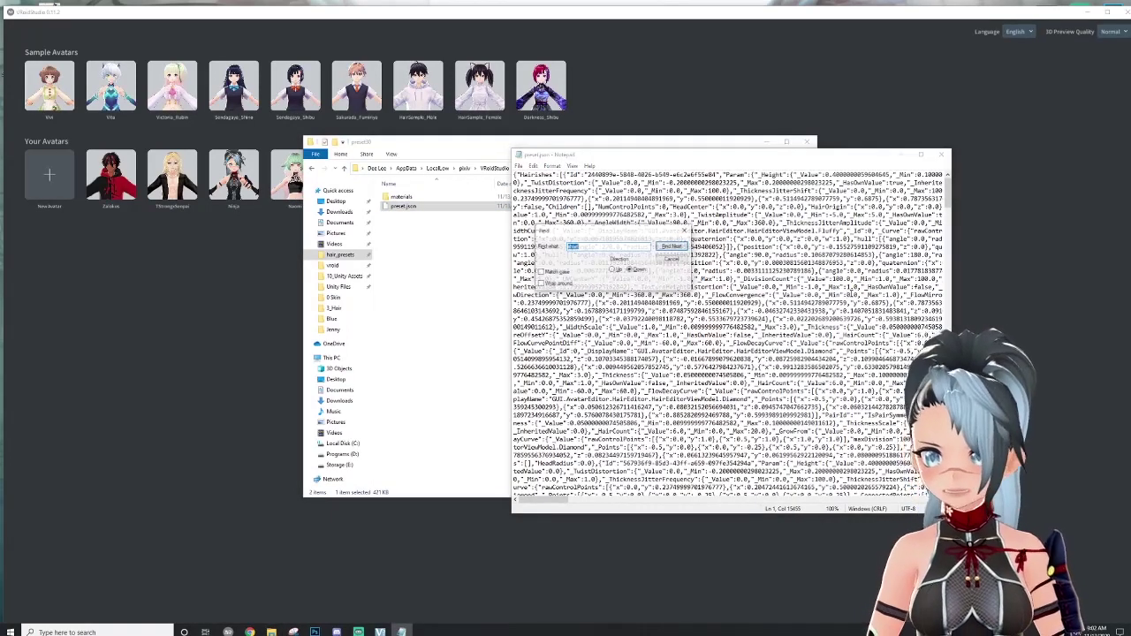
pyautogui.press('BackSpace')
pyautogui.hotkey('ctrl', 'v')
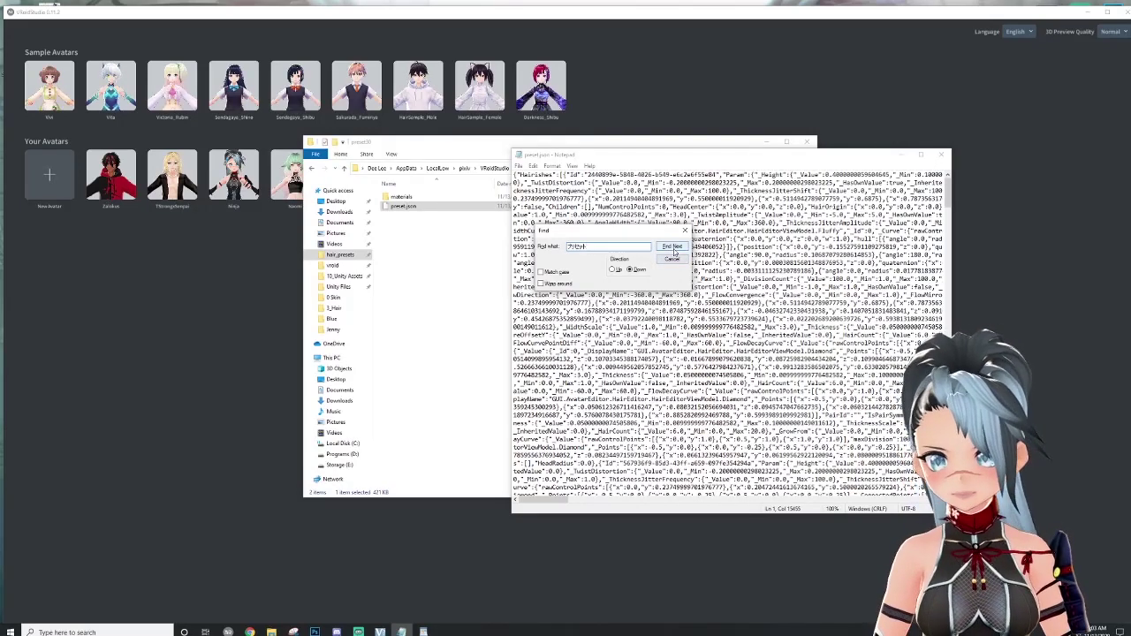
pyautogui.click(672, 246)
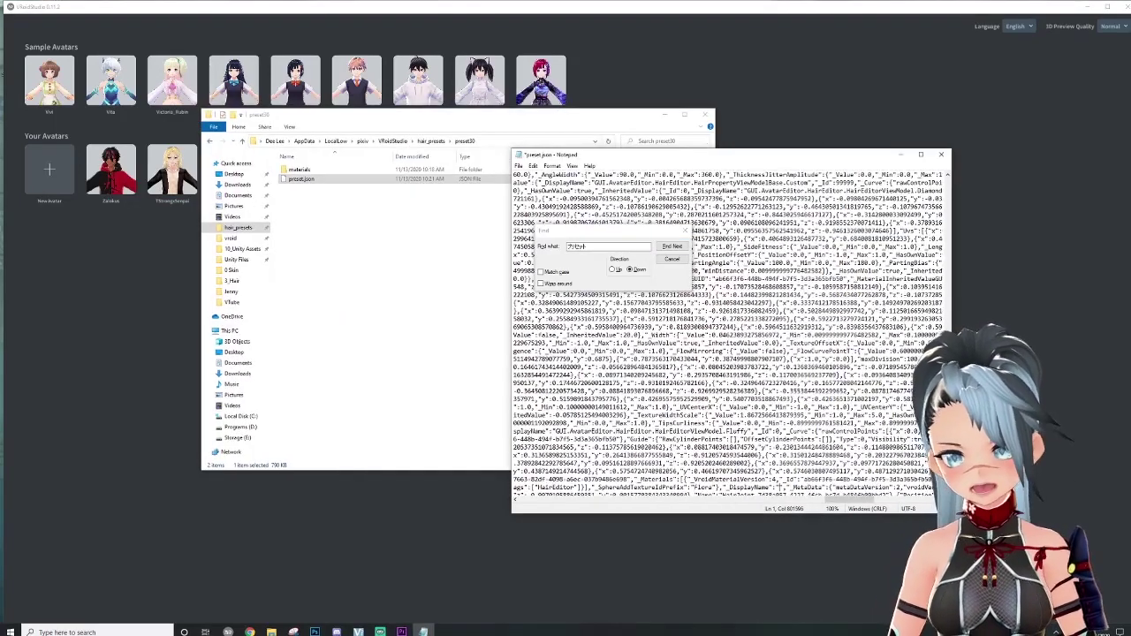
# Change the DisplayName to Sailor Moon and save preset.json
pyautogui.write('Sailkor M')
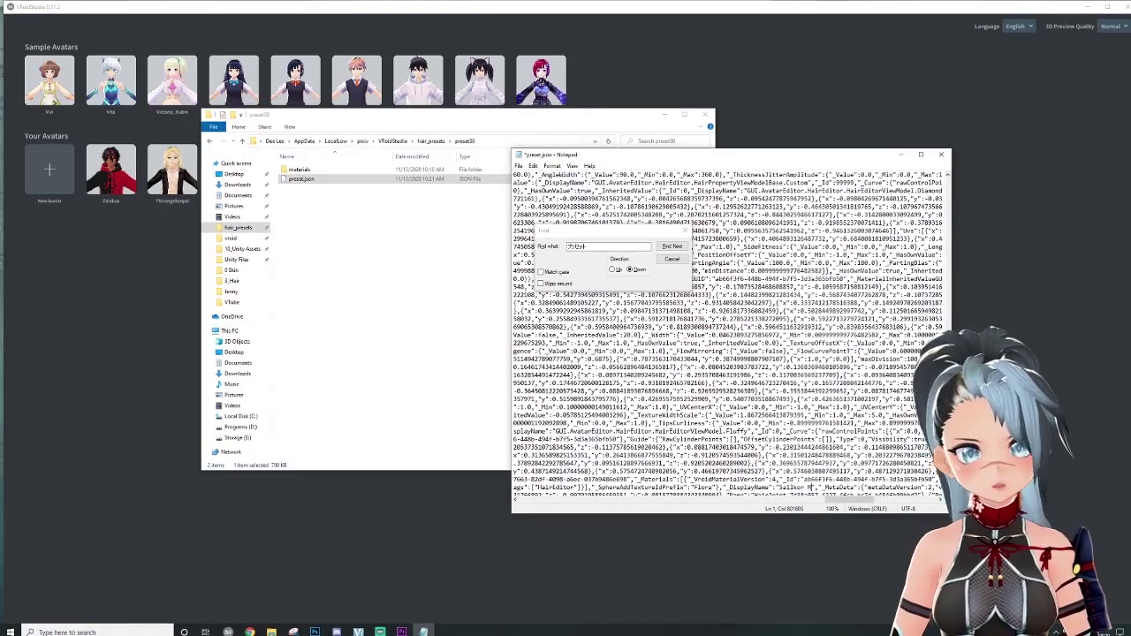
pyautogui.press('BackSpace')
pyautogui.press('BackSpace')
pyautogui.press('BackSpace')
pyautogui.write('or Moon')
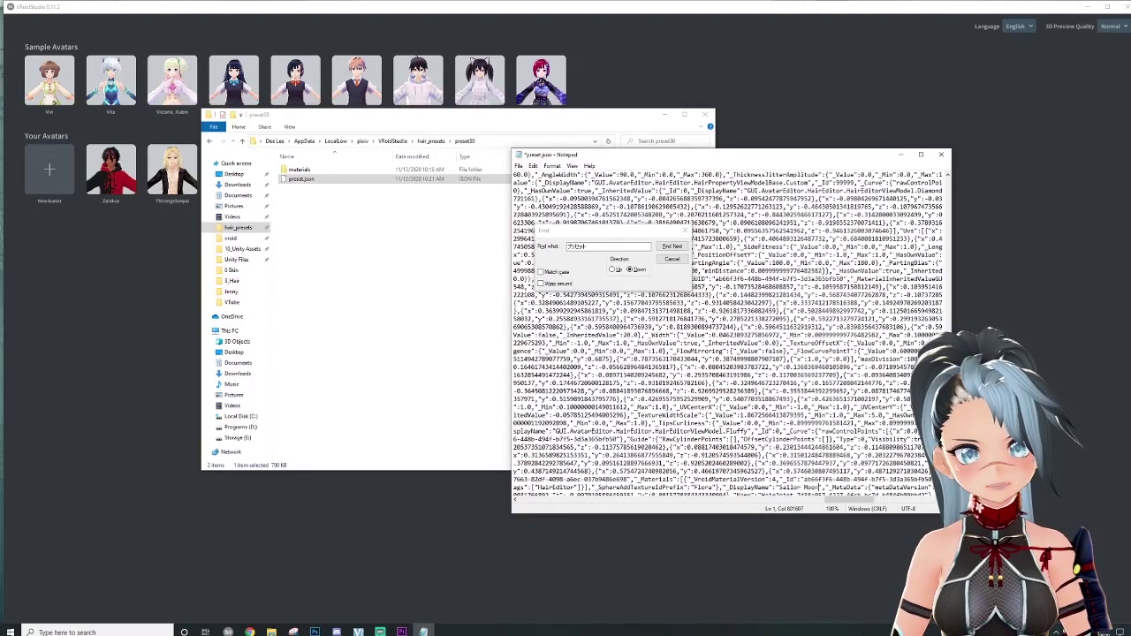
pyautogui.click(671, 247)
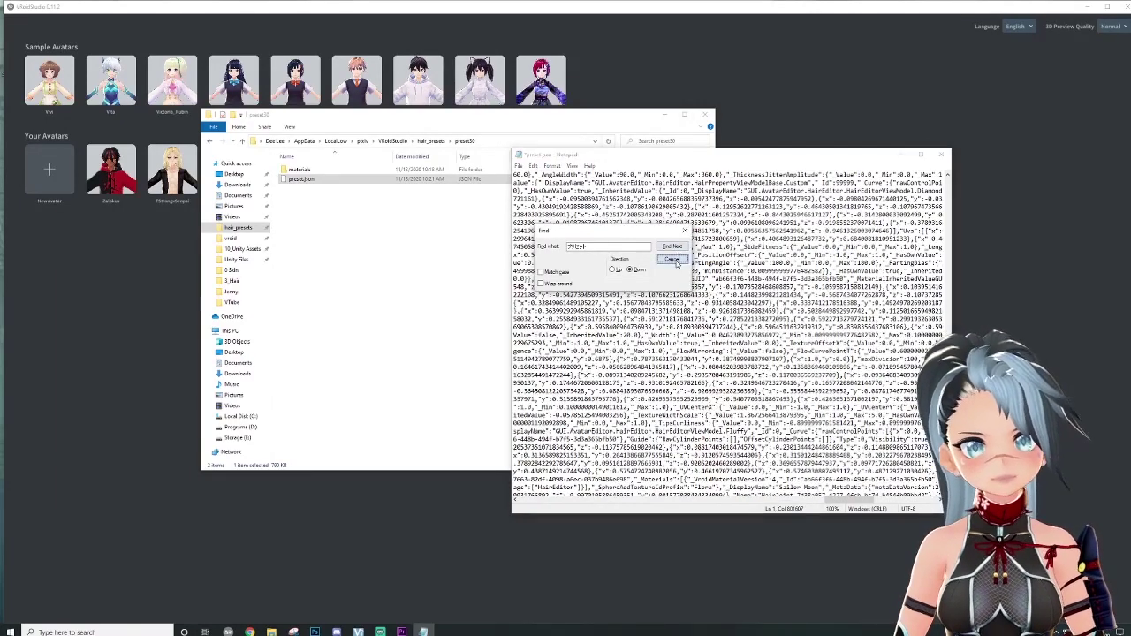
pyautogui.click(672, 259)
pyautogui.hotkey('ctrl', 's')
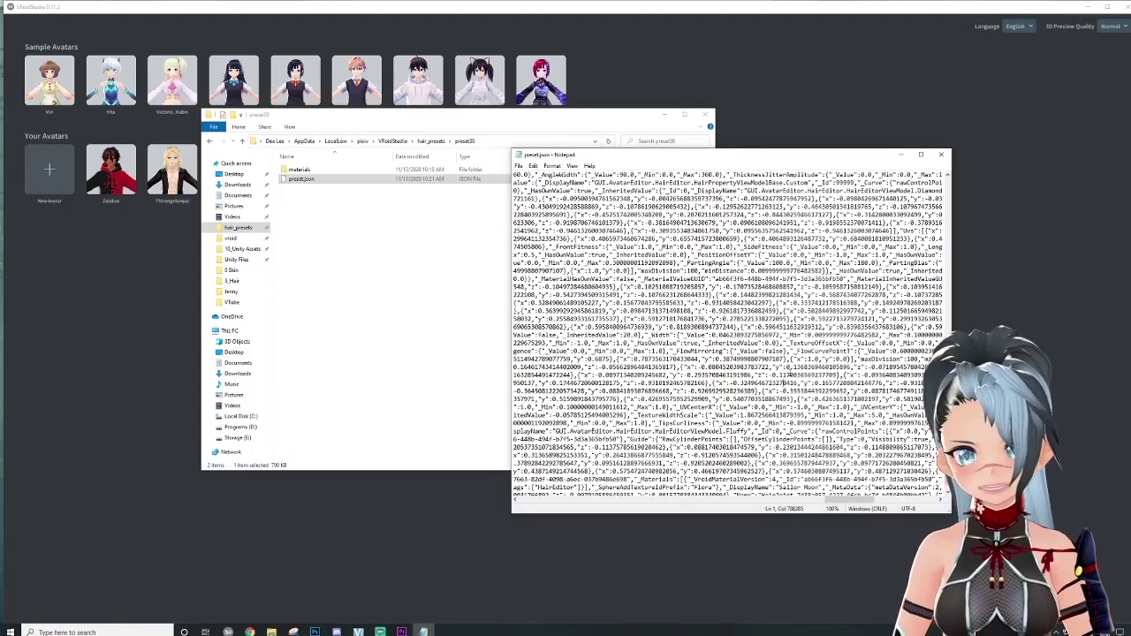
# Import the Sailor Moon preset onto the Ninja avatar and orbit to view the blonde twin tails
pyautogui.click(359, 575)
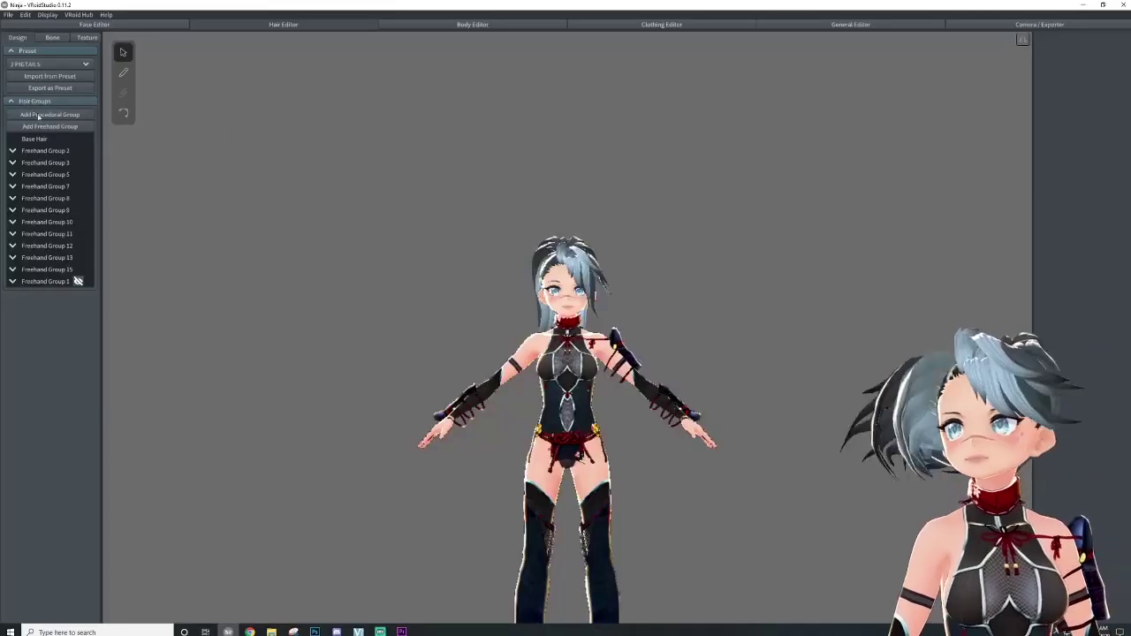
pyautogui.click(57, 66)
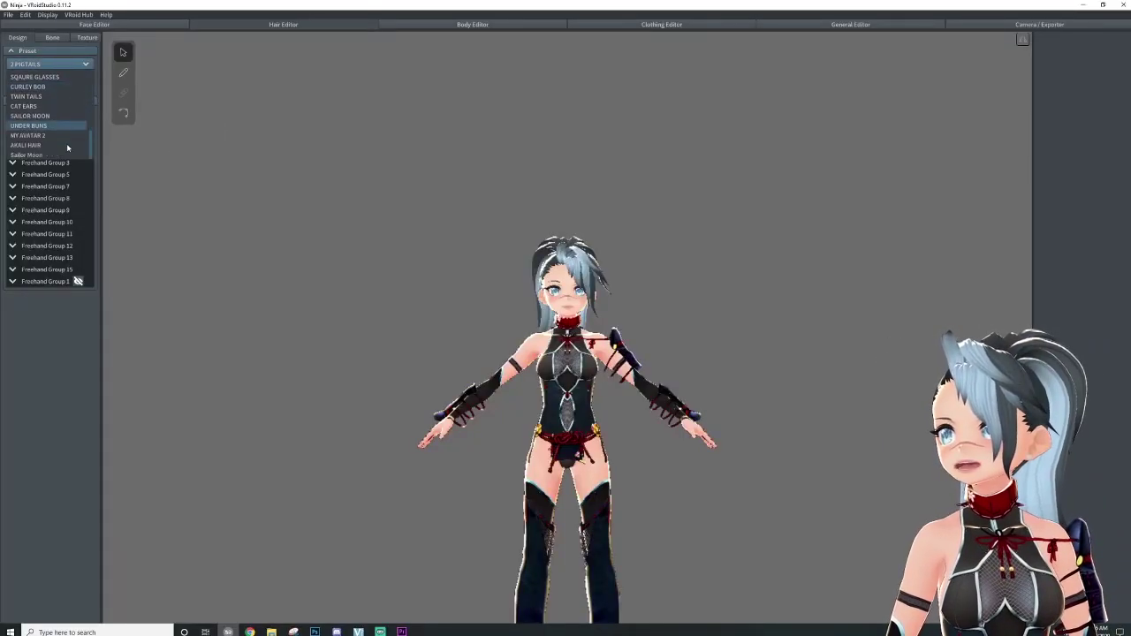
pyautogui.click(39, 155)
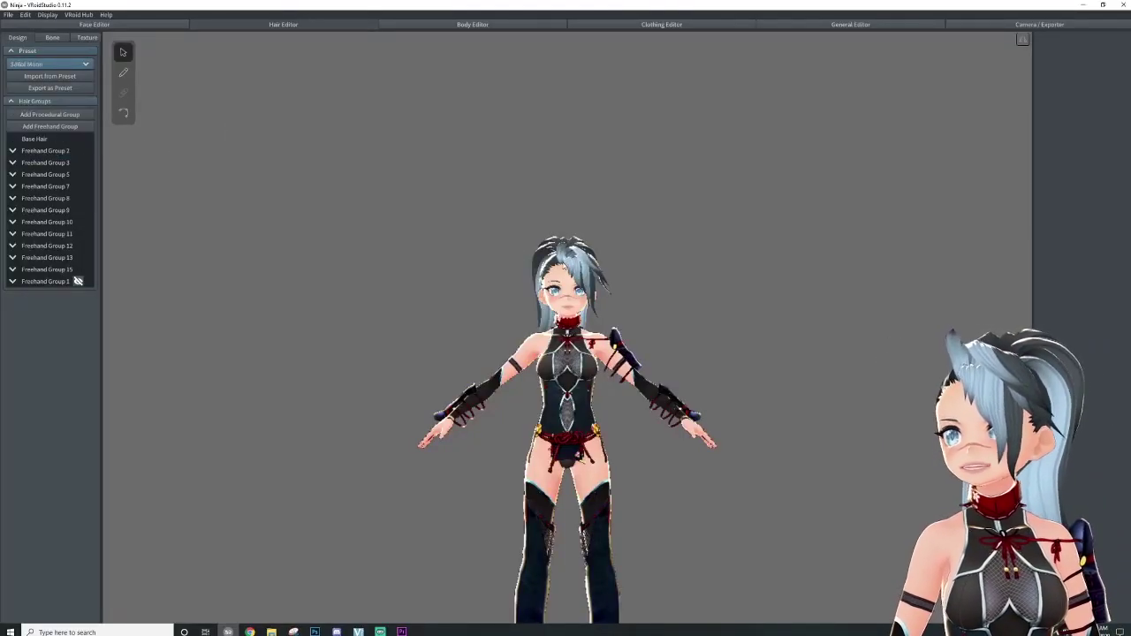
pyautogui.click(62, 78)
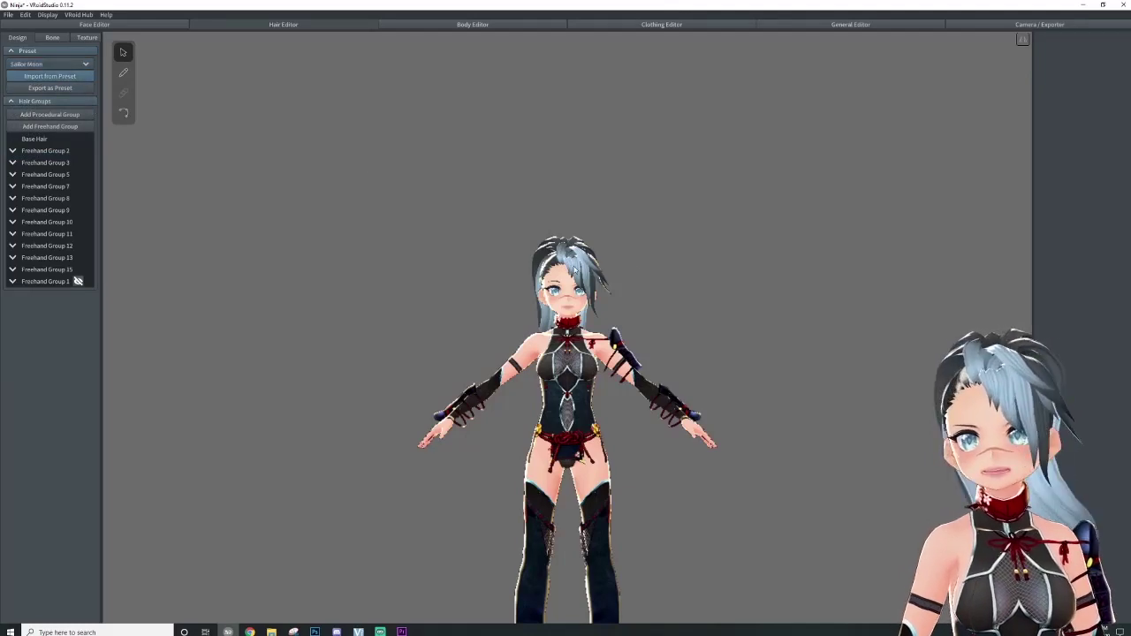
pyautogui.moveTo(495, 301); pyautogui.dragTo(688, 306, button='right')
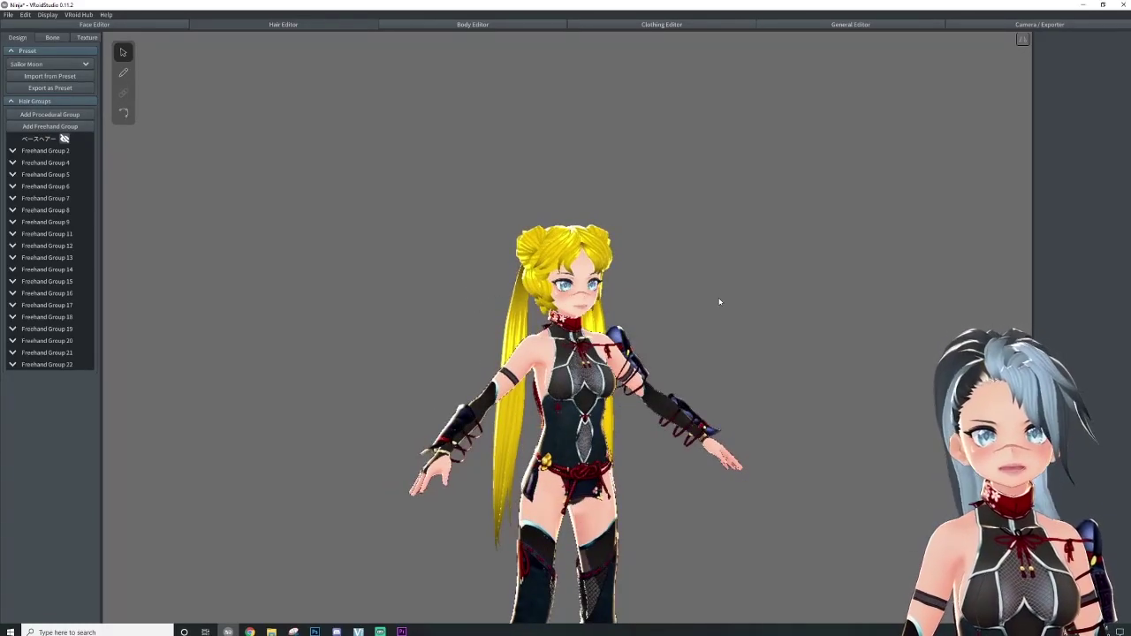
pyautogui.moveTo(624, 302); pyautogui.dragTo(468, 282, button='right')
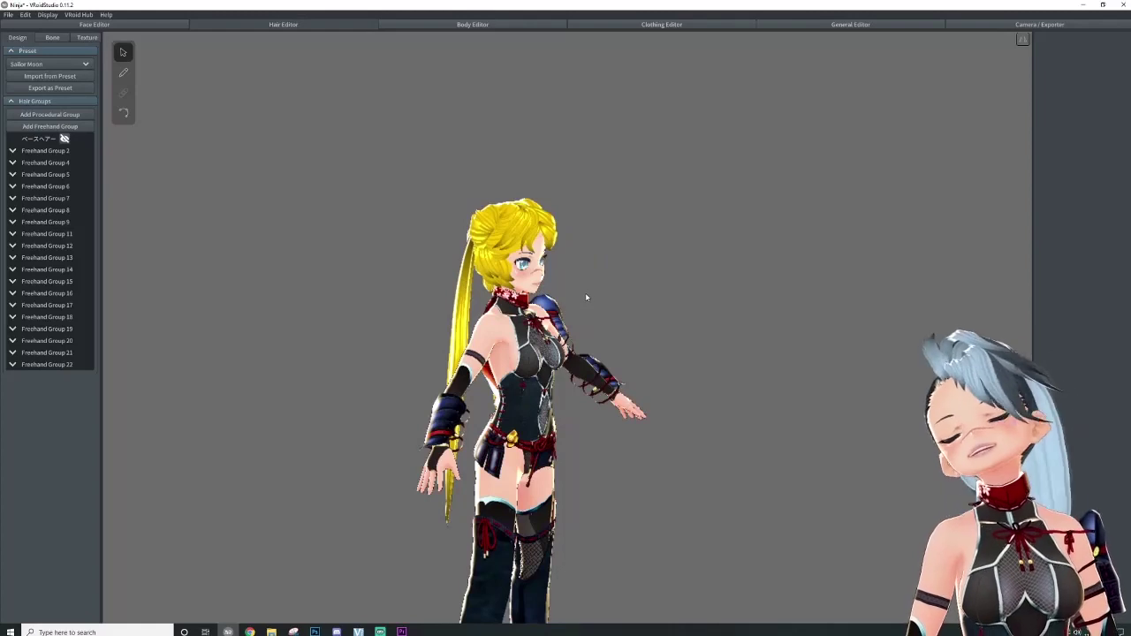